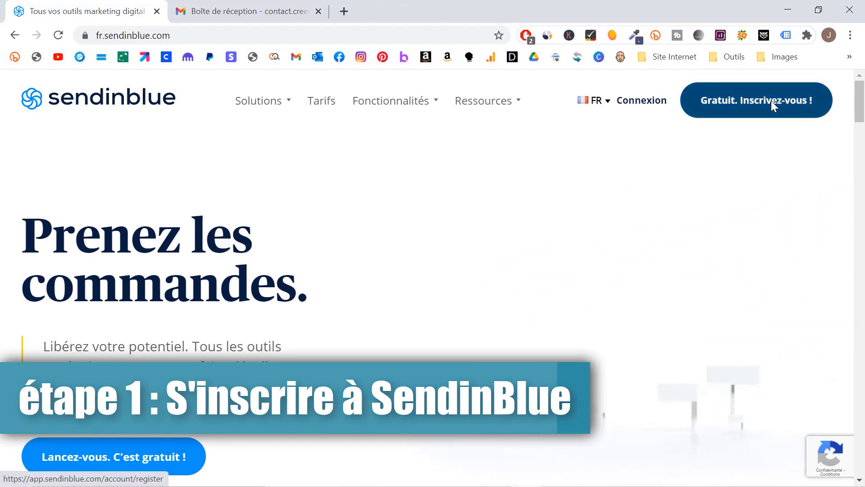
Step: Register a free Sendinblue account with company name, e-mail and password
left_click(771, 101)
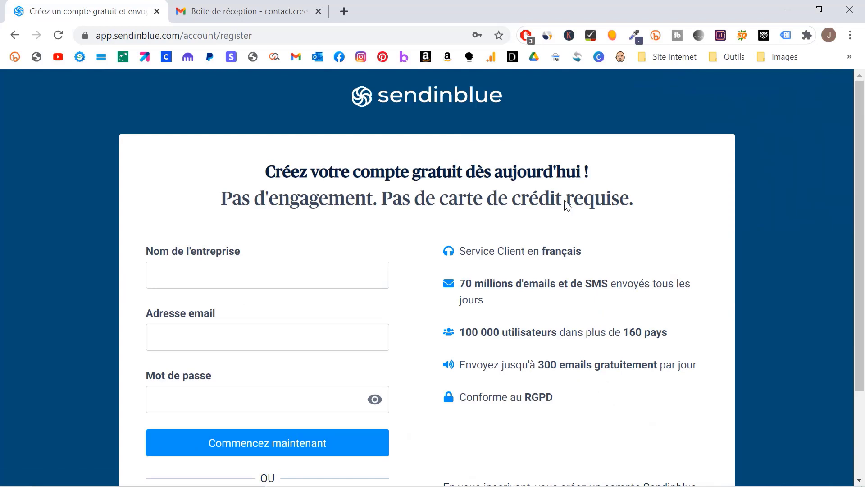
left_click(363, 446)
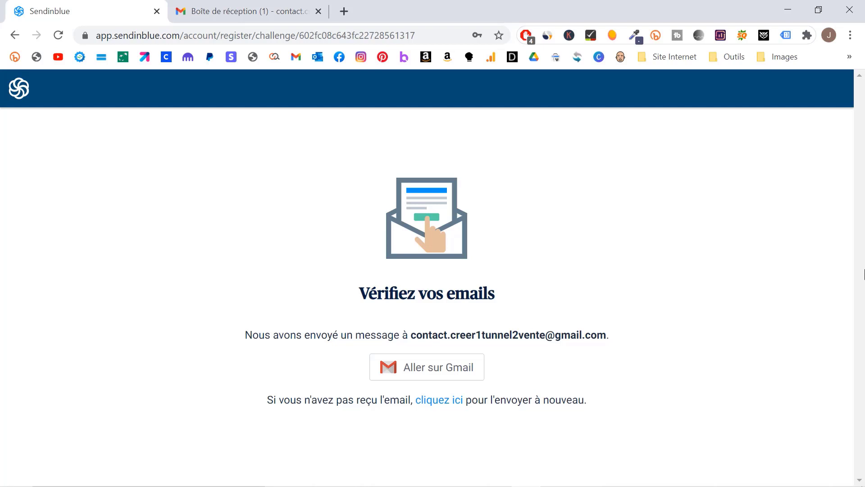
Step: Open the Sendinblue message in Gmail and confirm the address with 'Confirmer mon adresse email'
left_click(248, 11)
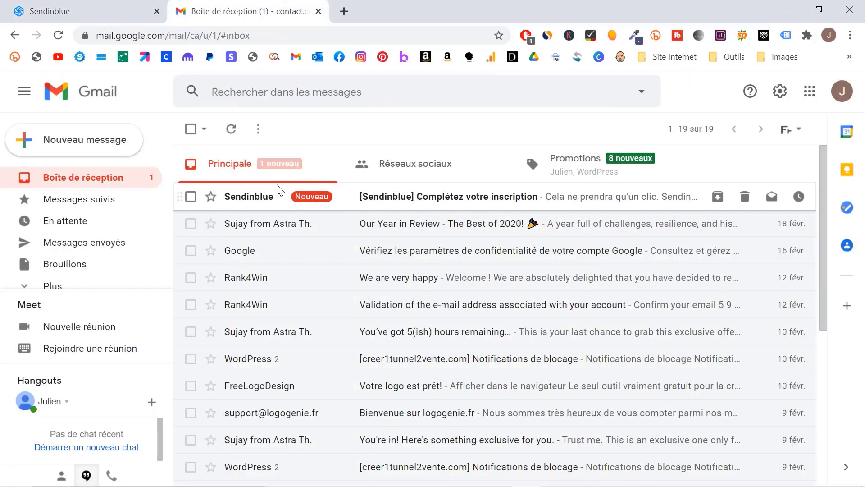
mouse_move(253, 204)
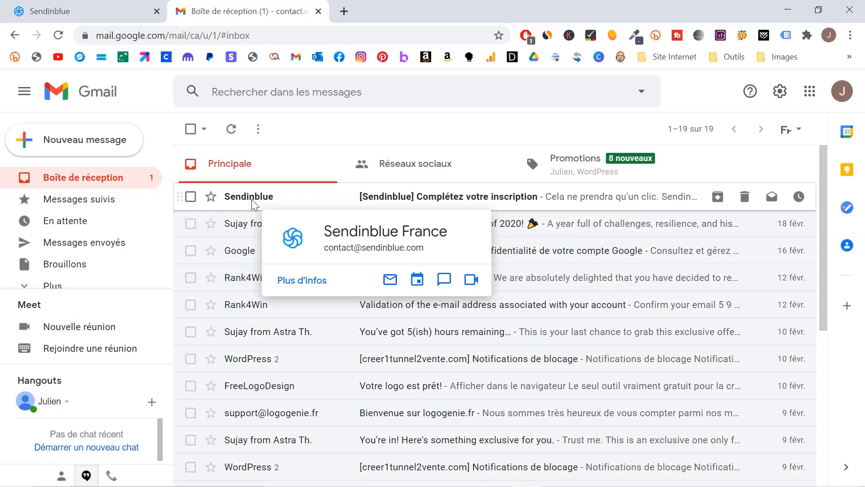
left_click(253, 204)
scroll(470, 380, "down", 5)
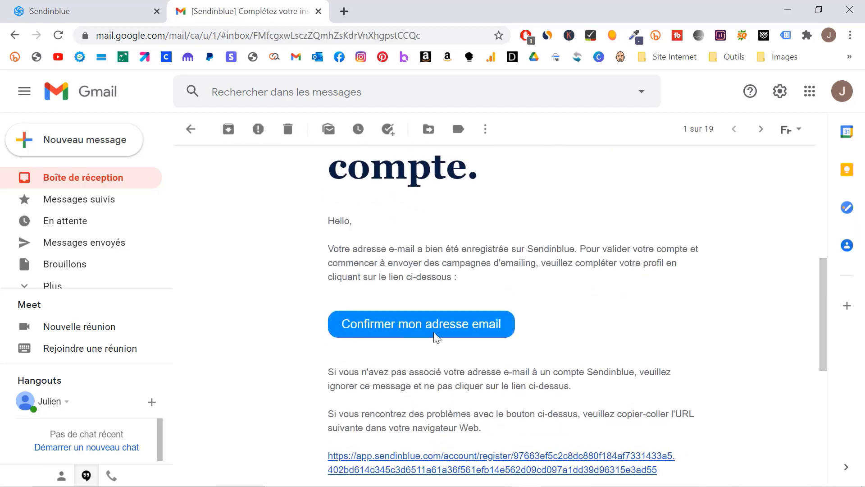
left_click(435, 337)
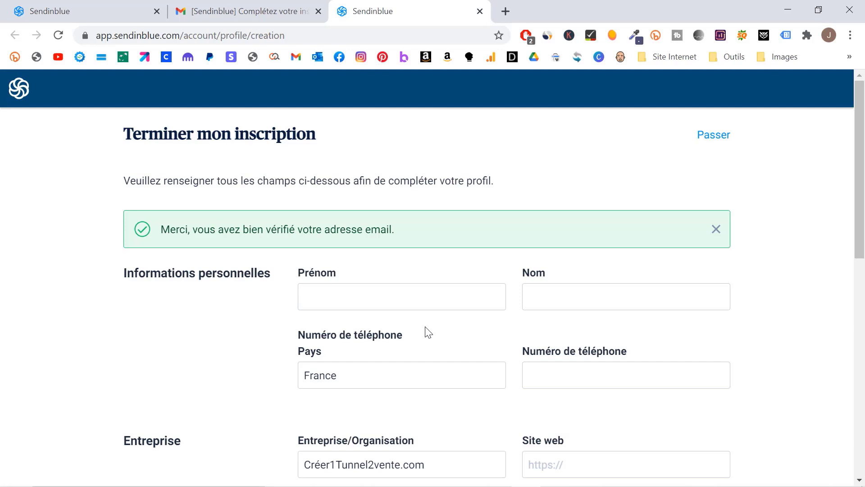
Step: Set the business sector to Autres and company size to 0-1 employé
scroll(428, 332, "down", 10)
left_click(451, 254)
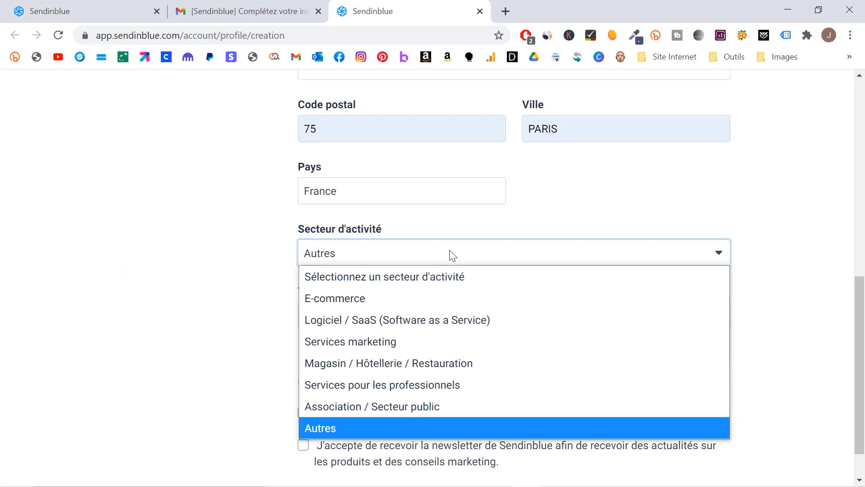
left_click(363, 425)
left_click(379, 315)
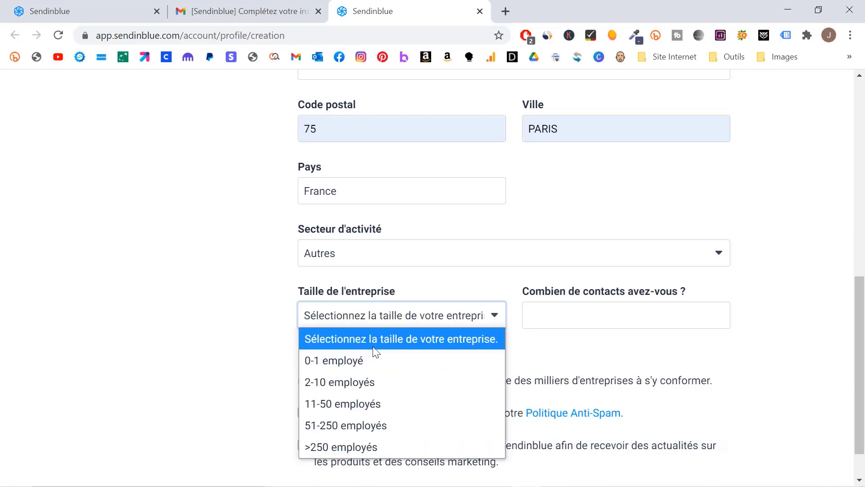
left_click(376, 358)
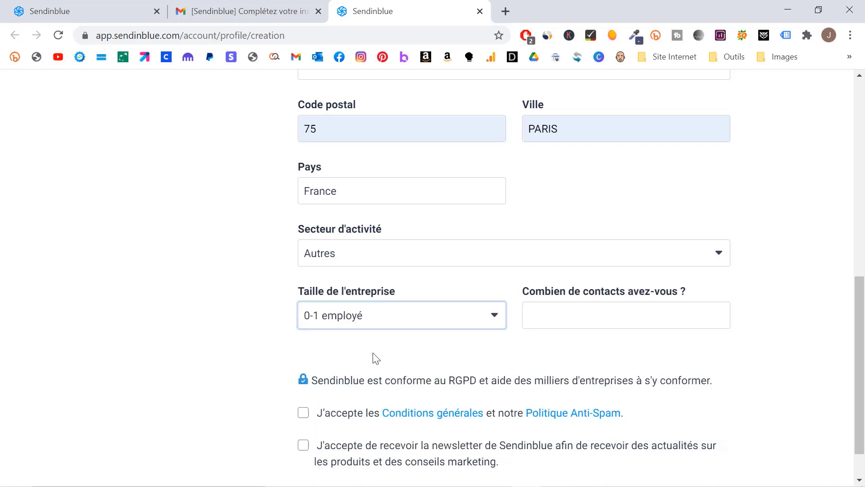
Step: Enter 1 contact, accept the terms and submit the profile with 'Terminer mon inscription'
left_click(630, 326)
type("1")
left_click(648, 347)
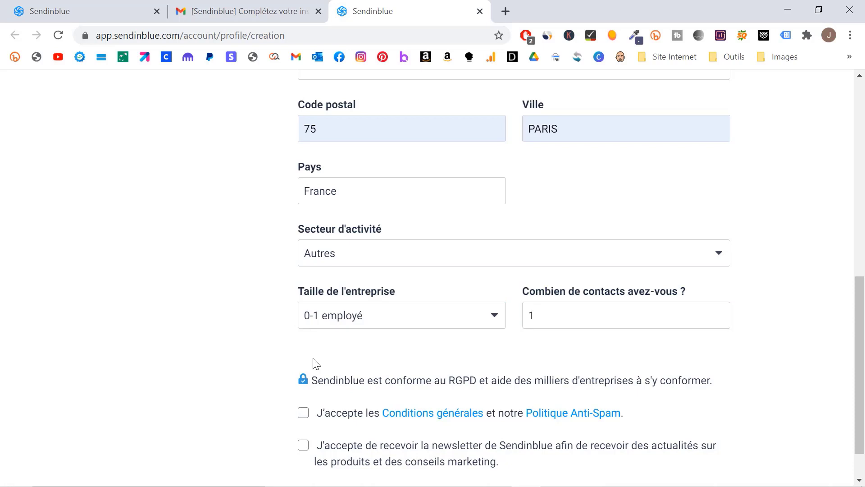
left_click(303, 413)
scroll(237, 381, "down", 1)
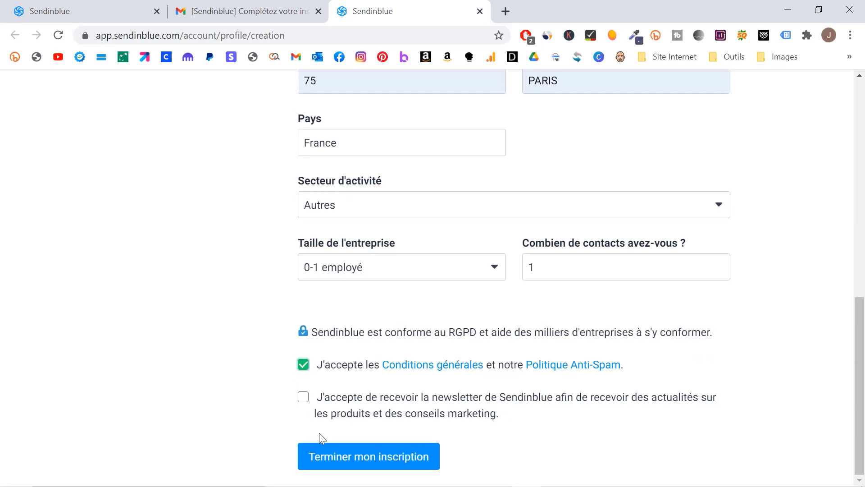
left_click(384, 453)
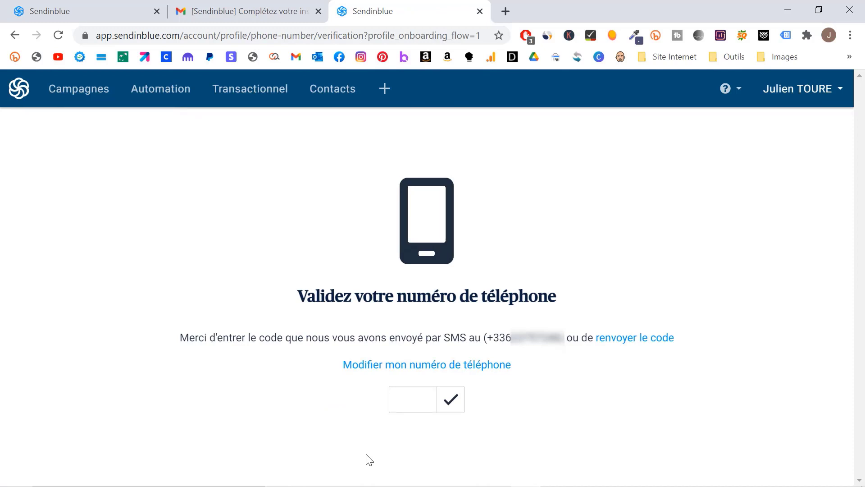
Step: Paste the SMS verification code and validate the phone number
left_click(418, 401)
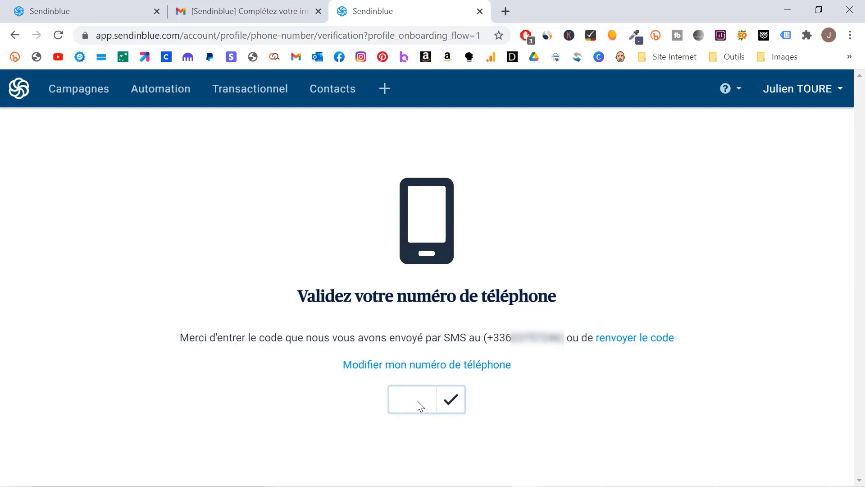
left_click(451, 400)
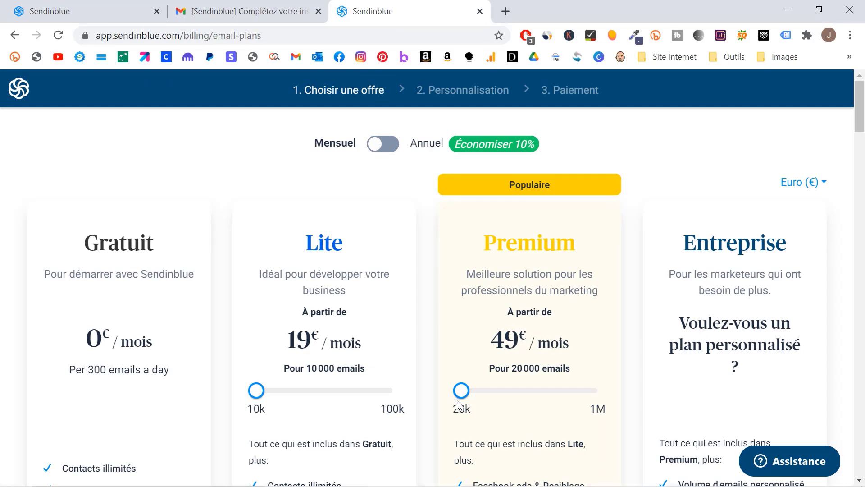
Step: Choose 'Continuer avec l'offre gratuite' to stay on the free plan
scroll(457, 402, "down", 3)
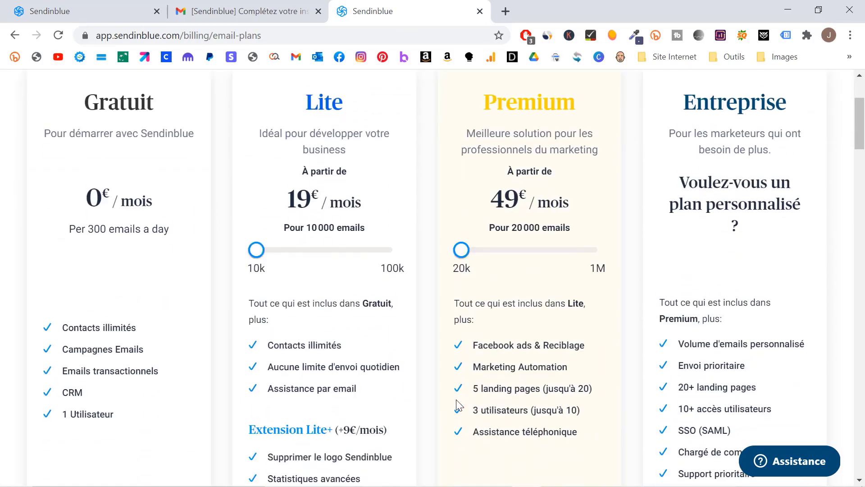
scroll(457, 404, "down", 4)
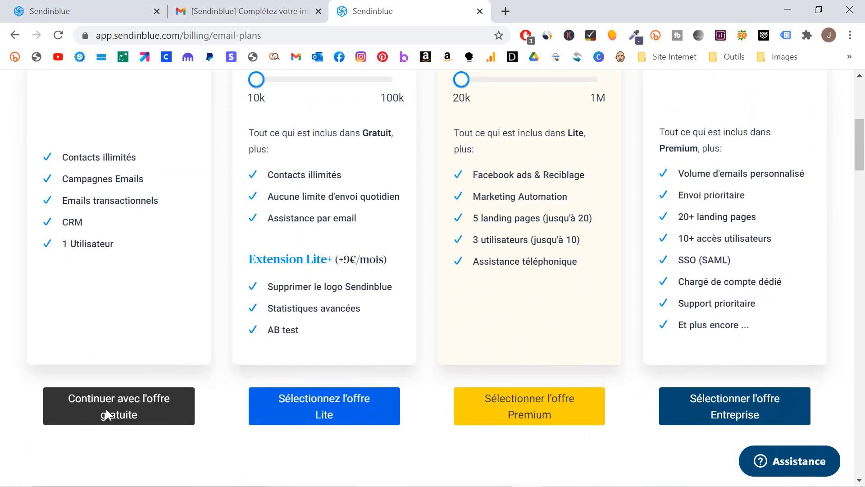
left_click(57, 407)
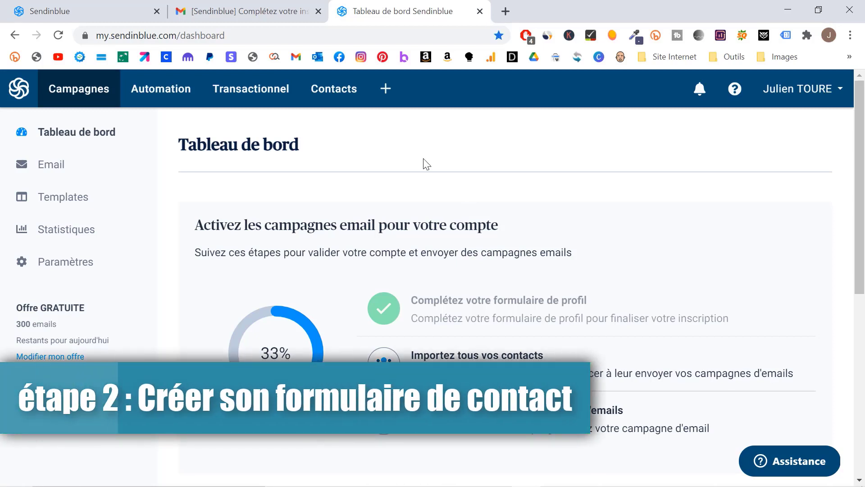
Step: Under Contacts > Listes, create an empty list named 'Liste Newsletter'
left_click(333, 90)
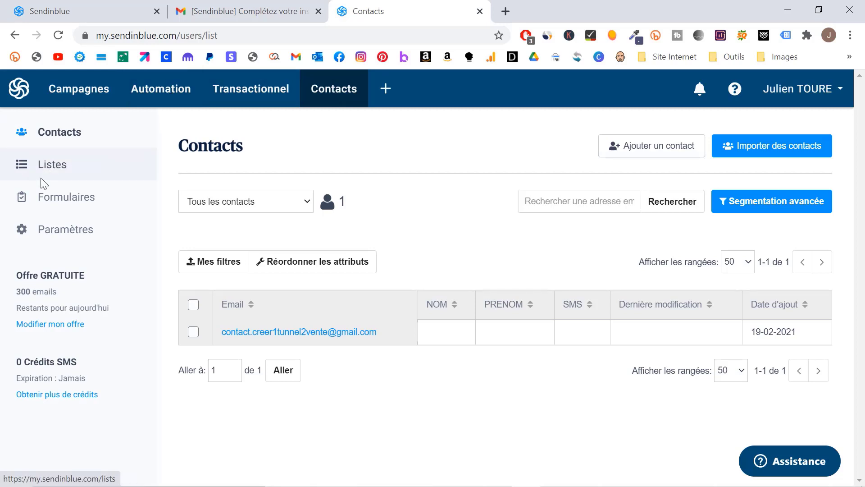
left_click(58, 168)
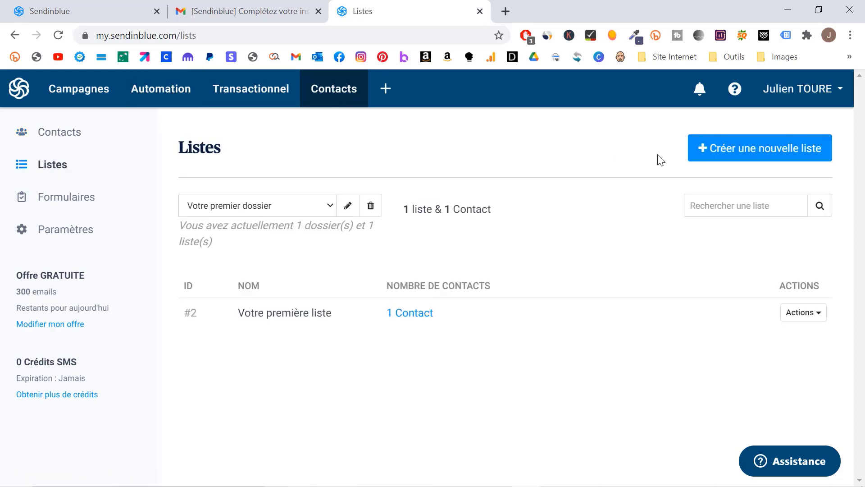
left_click(761, 141)
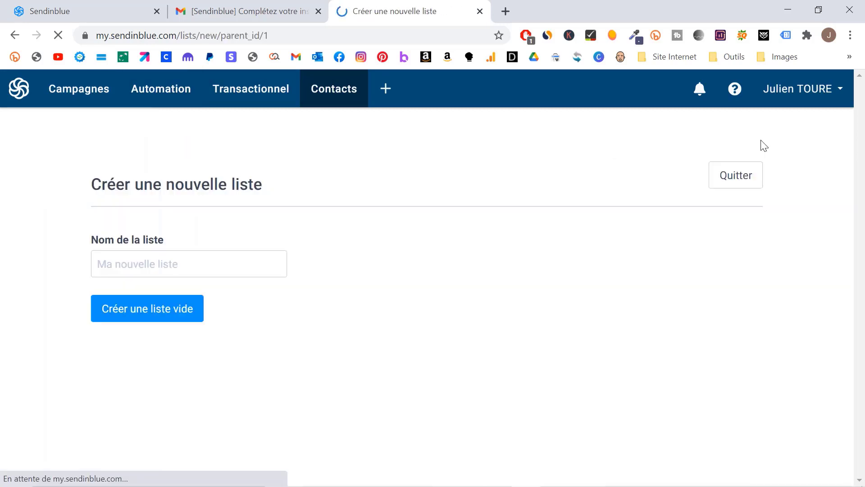
left_click(230, 258)
type("L")
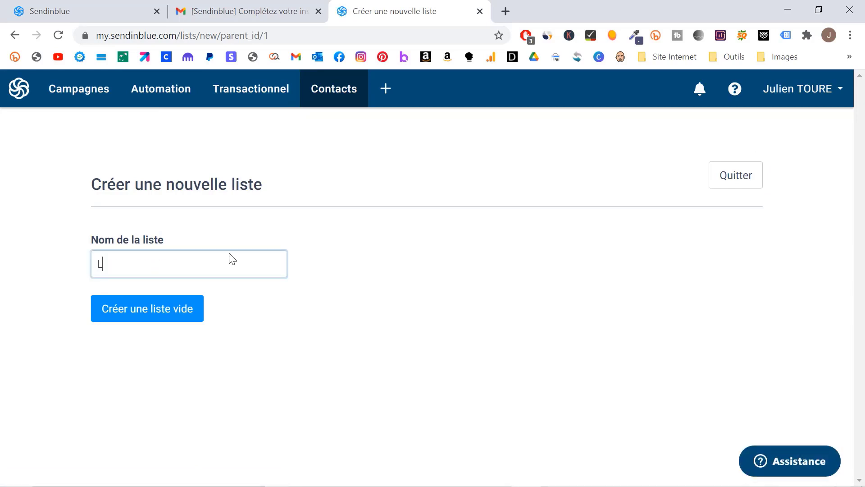
type("iste Newsletter")
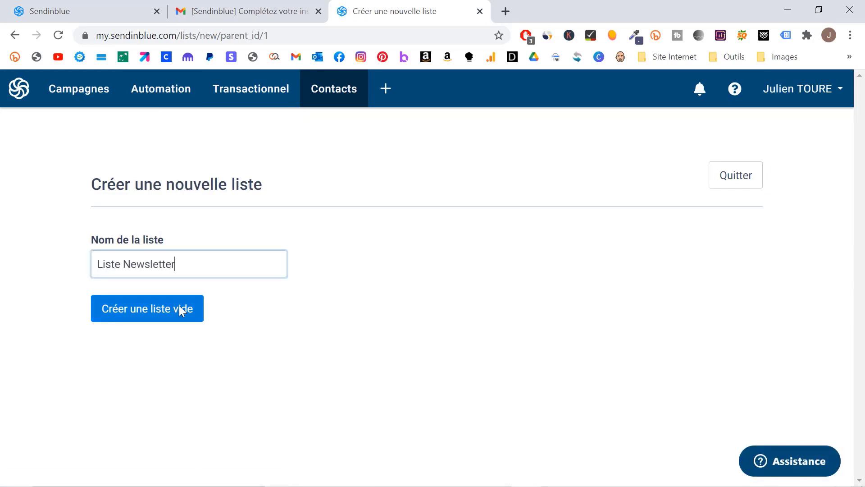
left_click(180, 306)
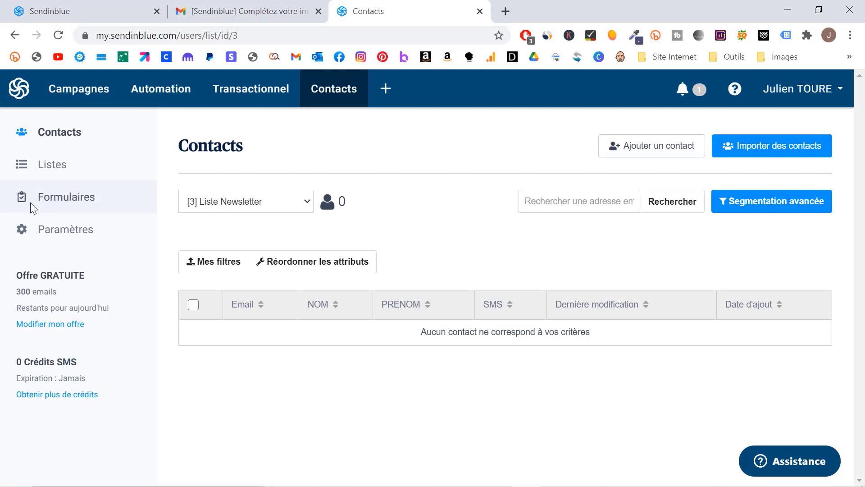
Step: Create a subscription form 'Formulaire Newsletter' with Activer les champs RGPD ticked
left_click(74, 201)
scroll(411, 354, "down", 1)
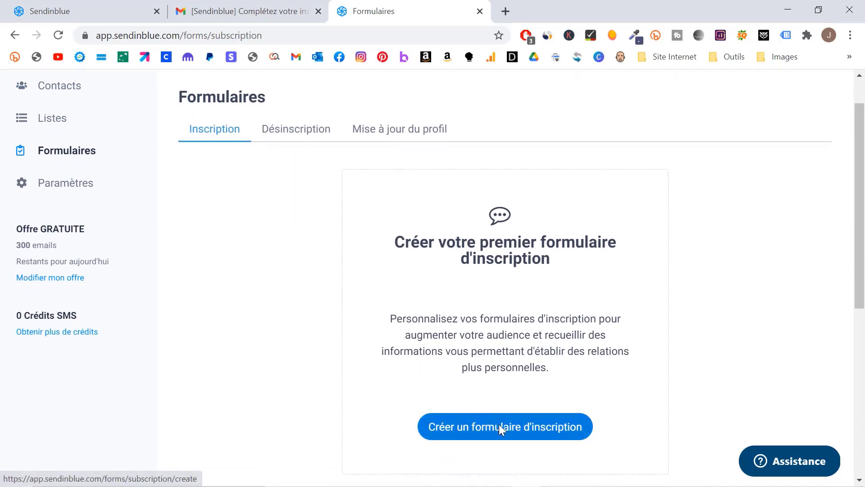
left_click(500, 424)
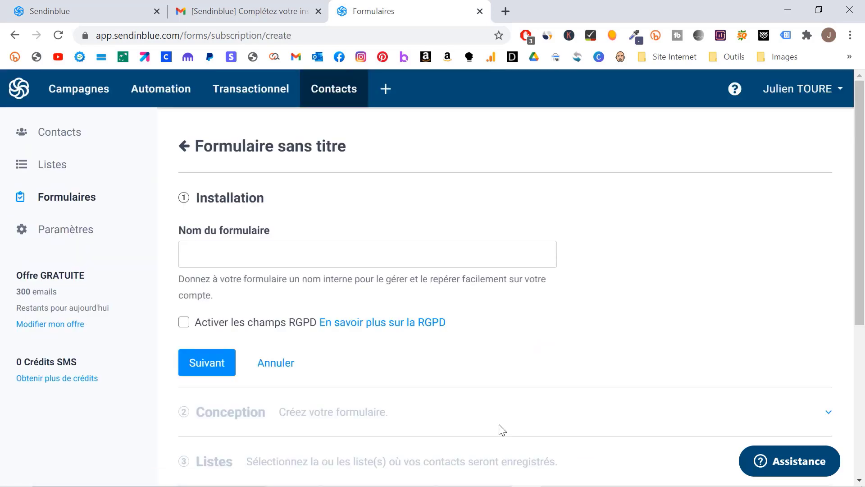
left_click(301, 249)
type("ormulaire Newsletter")
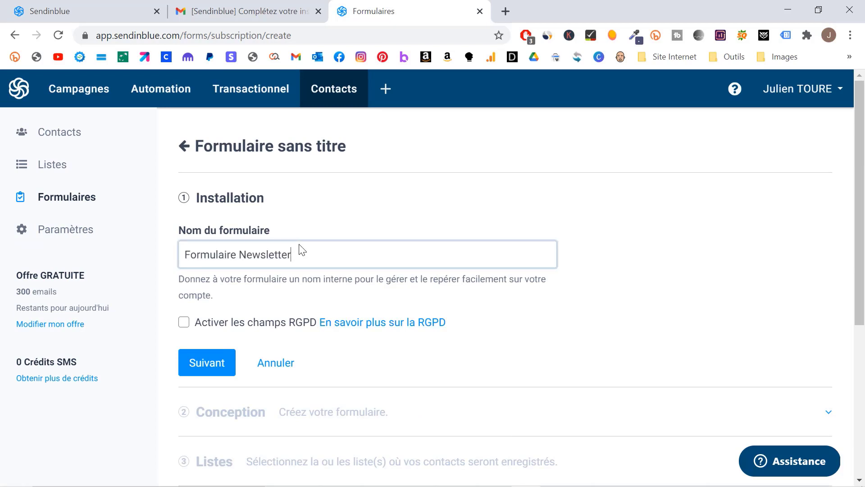
left_click(183, 323)
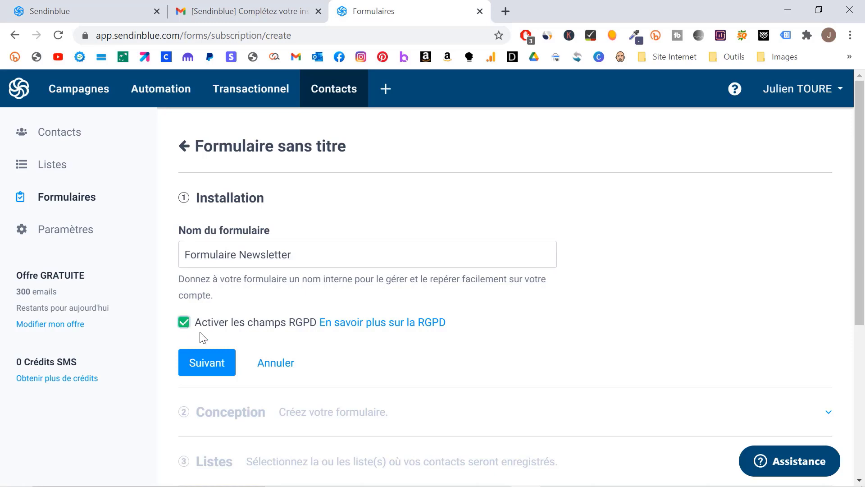
left_click(206, 364)
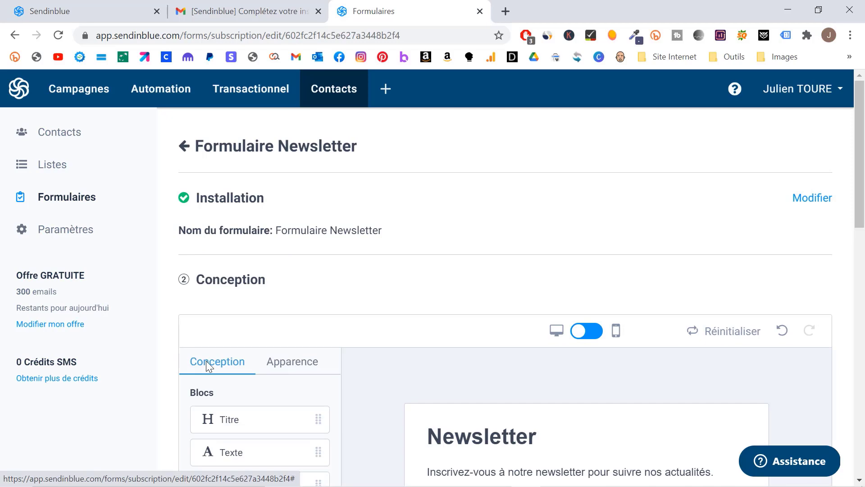
Step: Change the Newsletter title block's font to Georgia
scroll(207, 360, "down", 7)
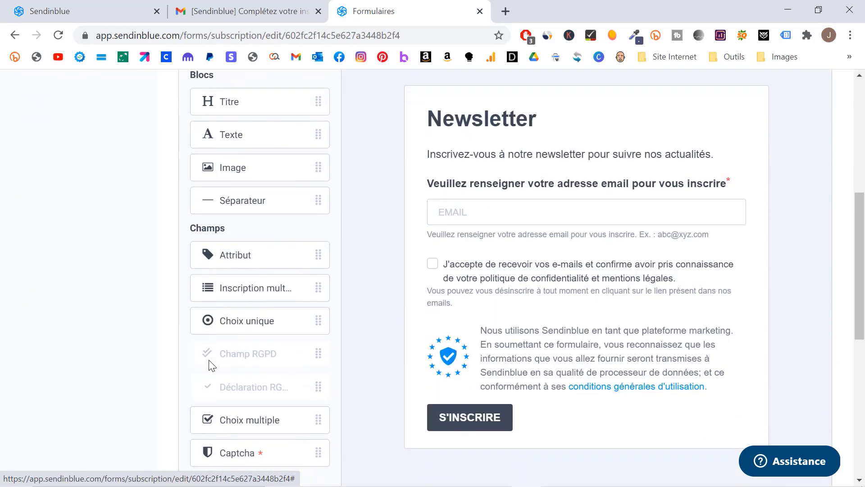
scroll(479, 270, "up", 1)
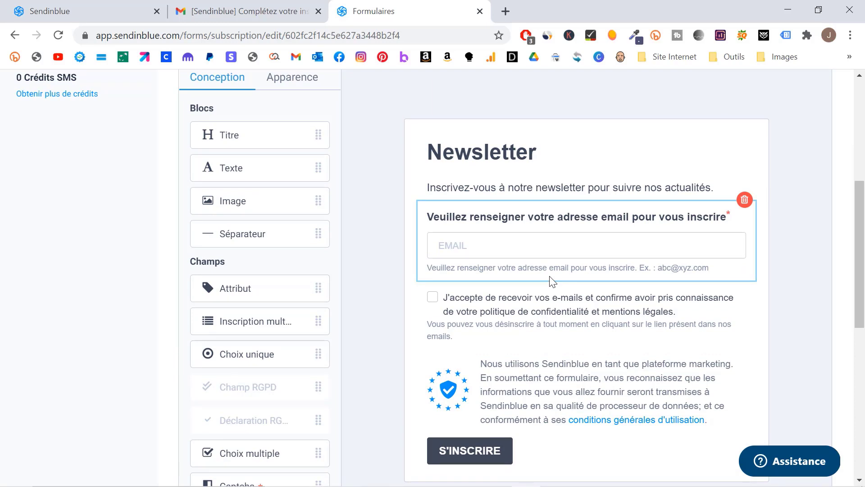
scroll(551, 280, "up", 1)
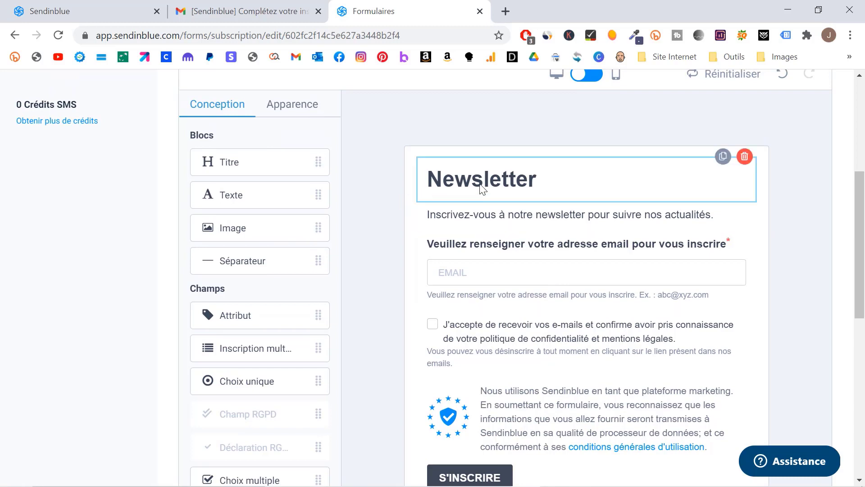
left_click(500, 201)
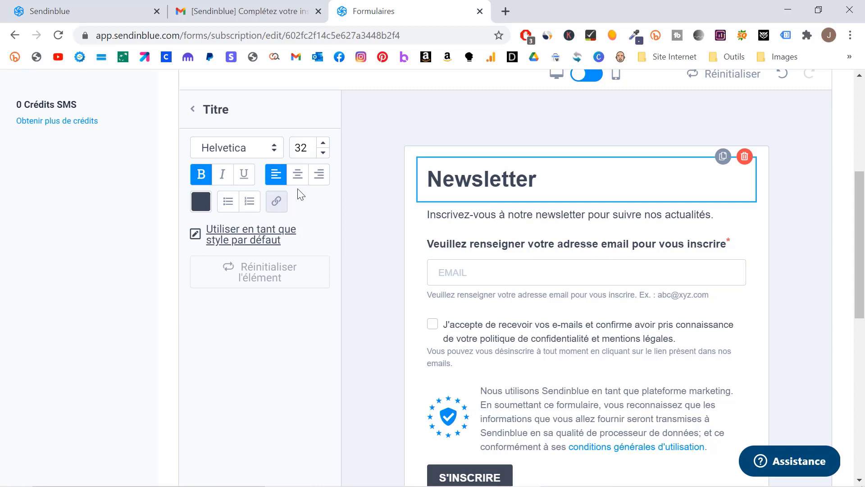
left_click(275, 155)
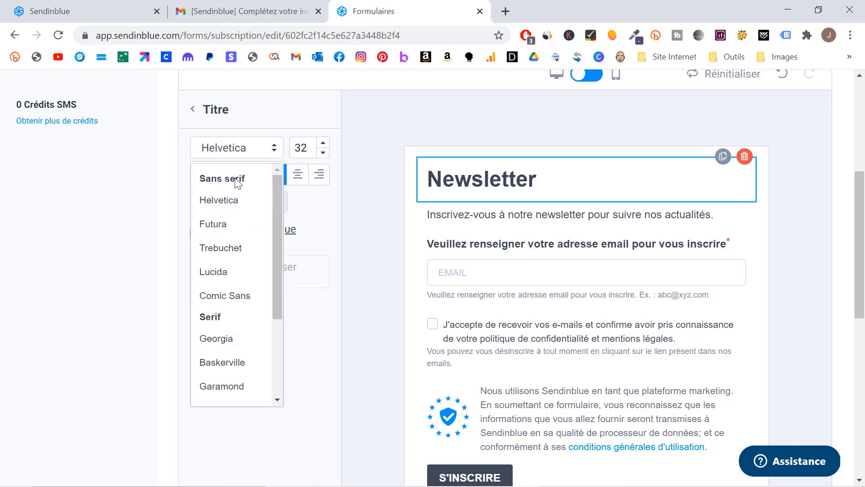
left_click(233, 338)
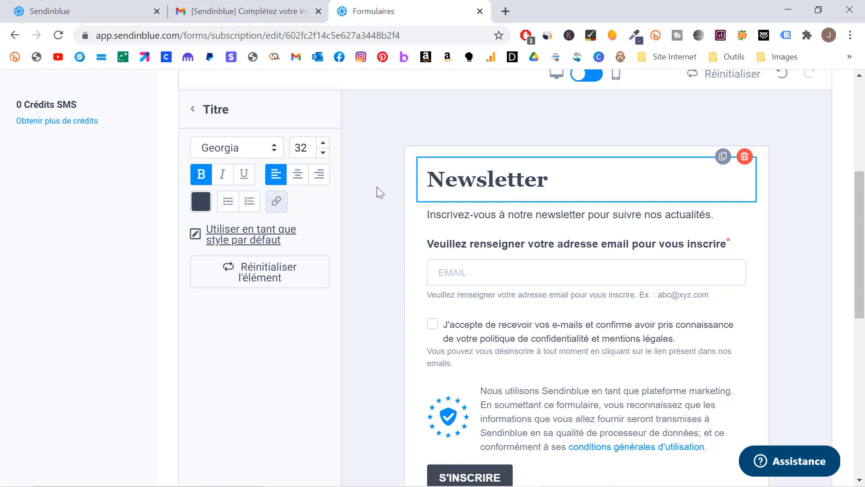
left_click(198, 108)
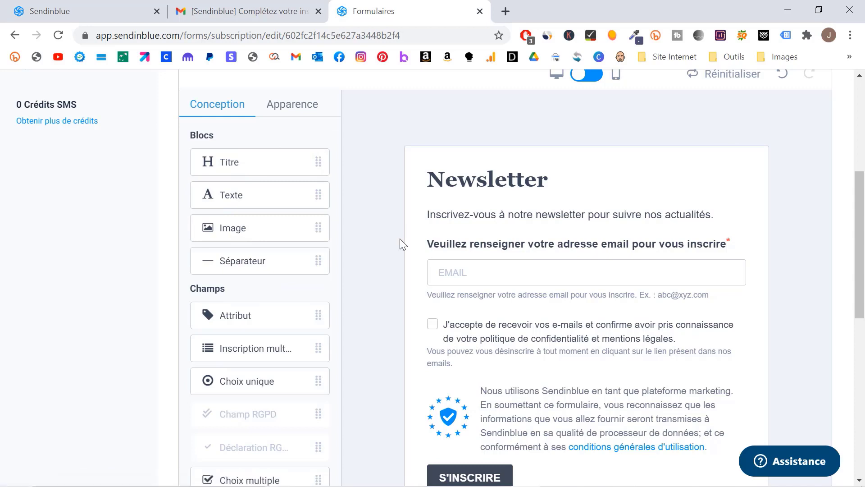
scroll(399, 238, "down", 2)
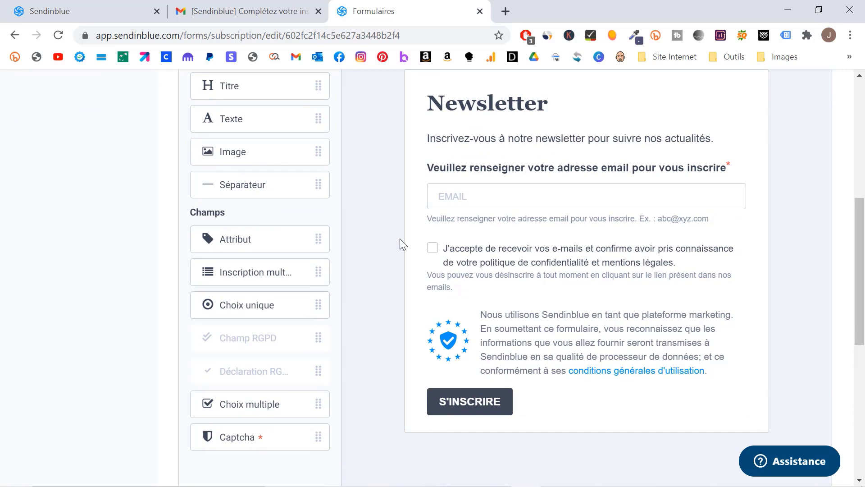
scroll(400, 239, "down", 5)
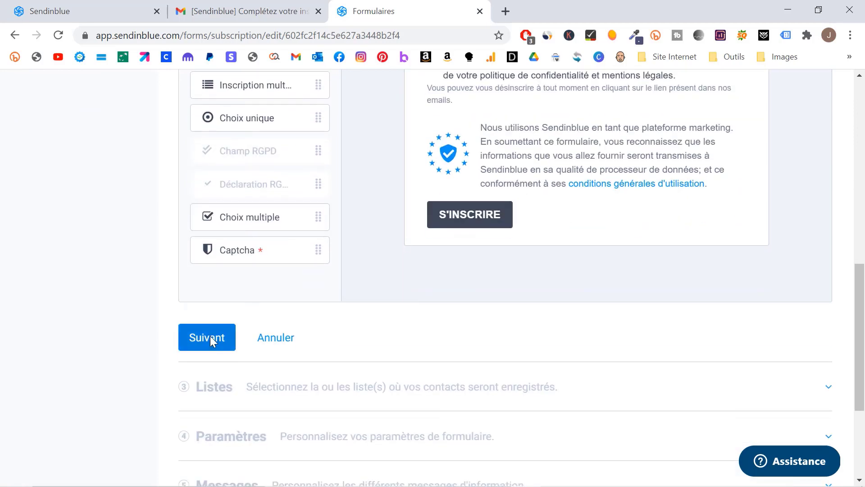
Step: Accept the Conception step and tick Liste Newsletter as the subscribers' list
left_click(210, 336)
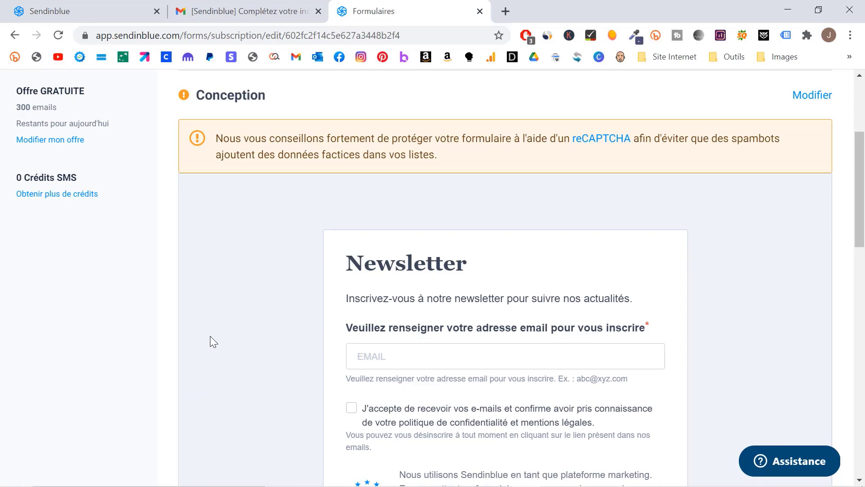
scroll(210, 336, "down", 8)
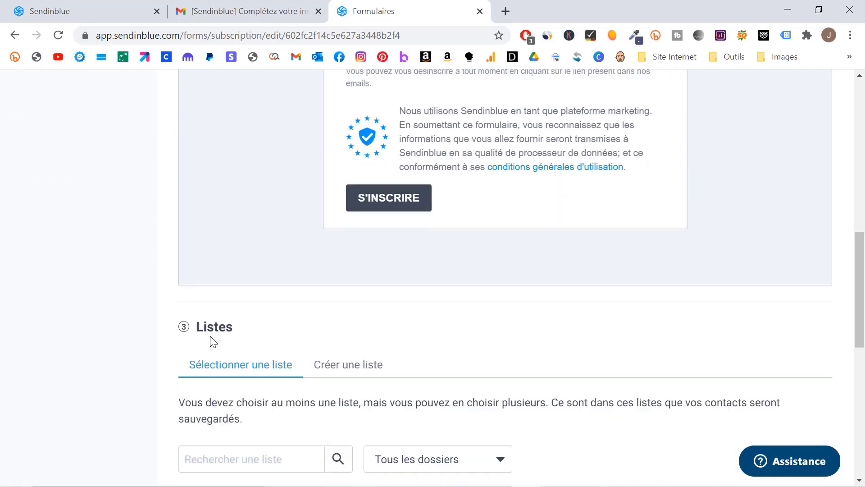
scroll(213, 341, "down", 2)
scroll(213, 342, "down", 2)
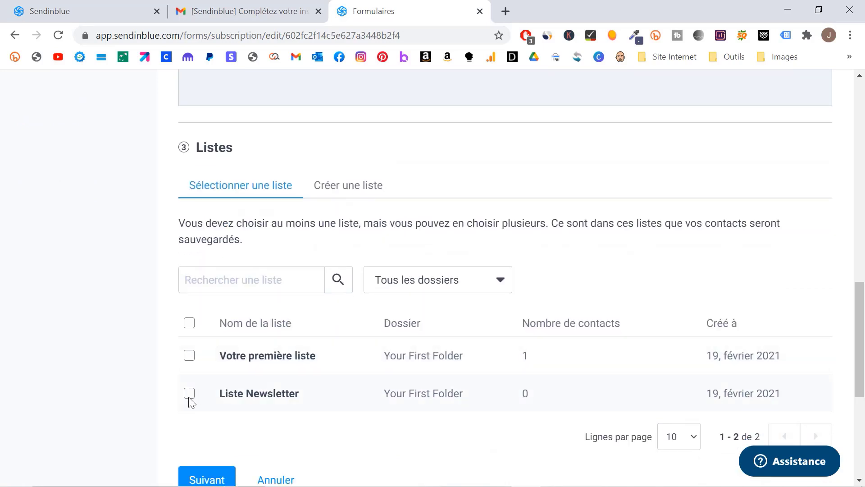
left_click(190, 393)
scroll(288, 392, "down", 2)
left_click(224, 396)
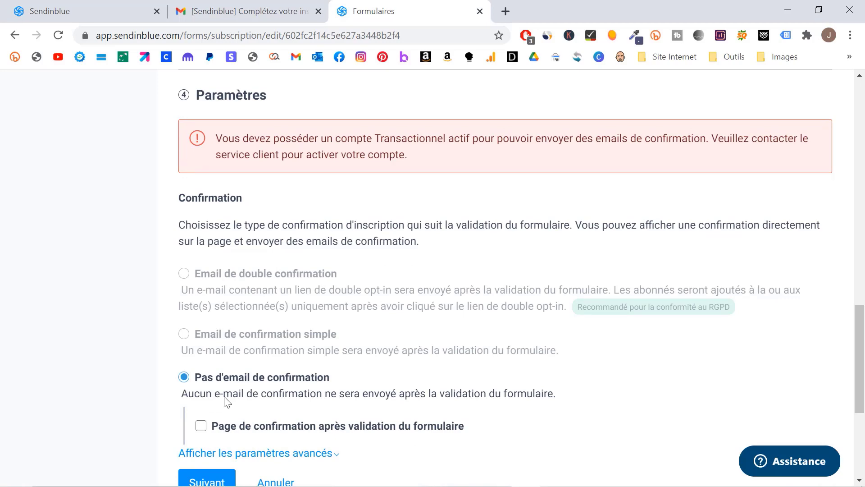
Step: Enable a post-submission confirmation page using Page de remerciement par défaut
scroll(225, 399, "down", 3)
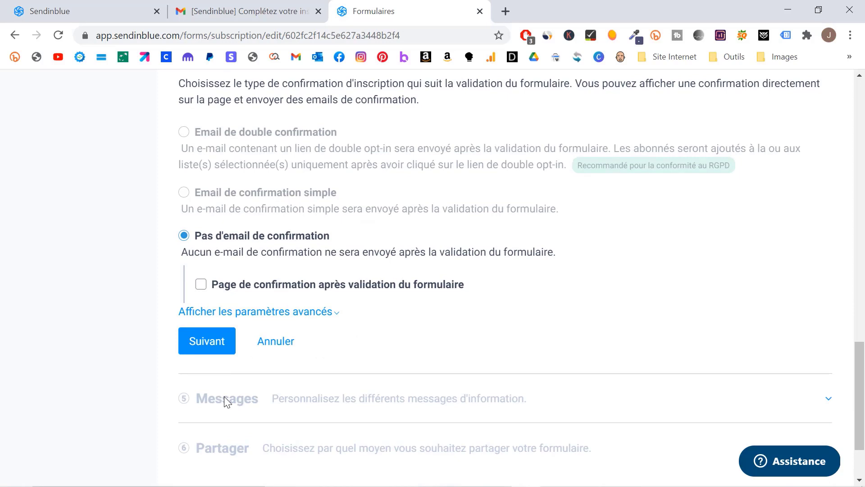
left_click(201, 284)
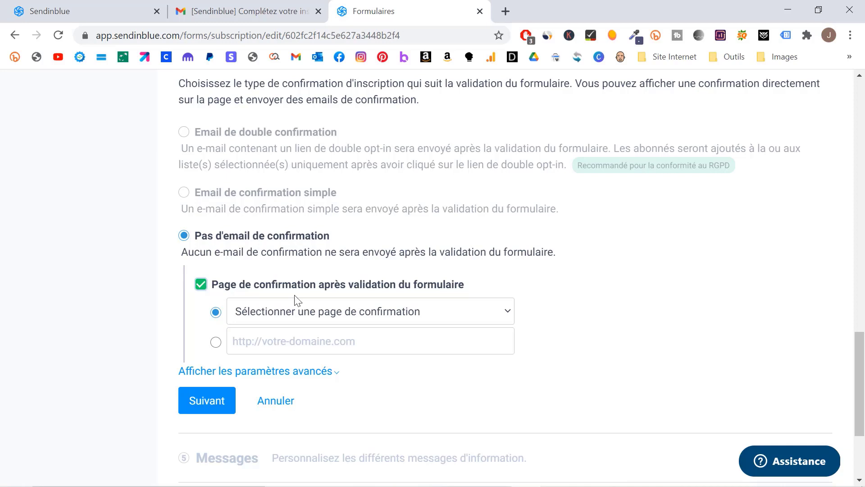
left_click(507, 316)
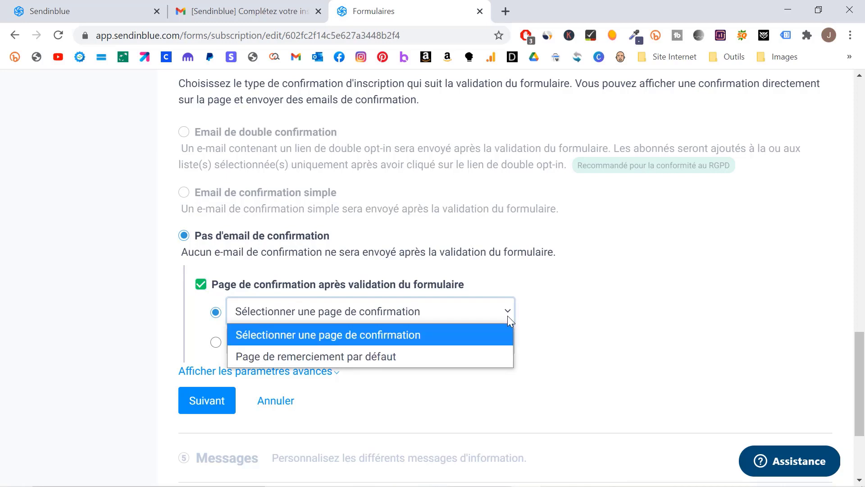
left_click(425, 358)
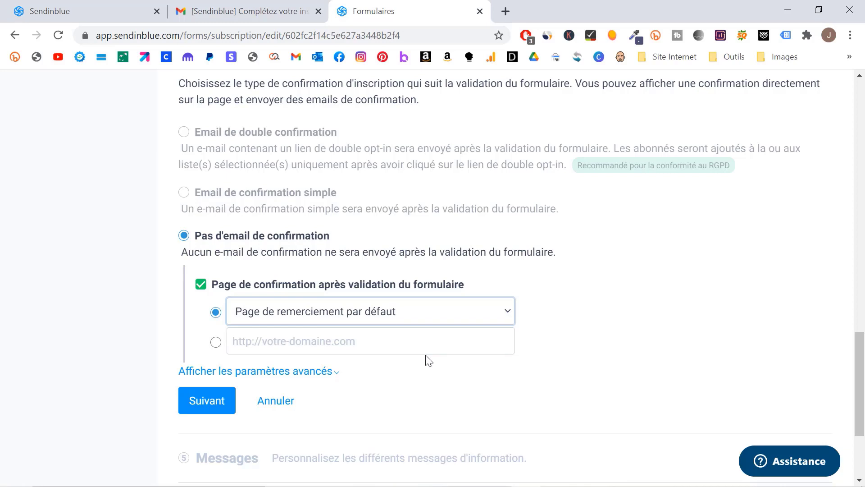
left_click(220, 398)
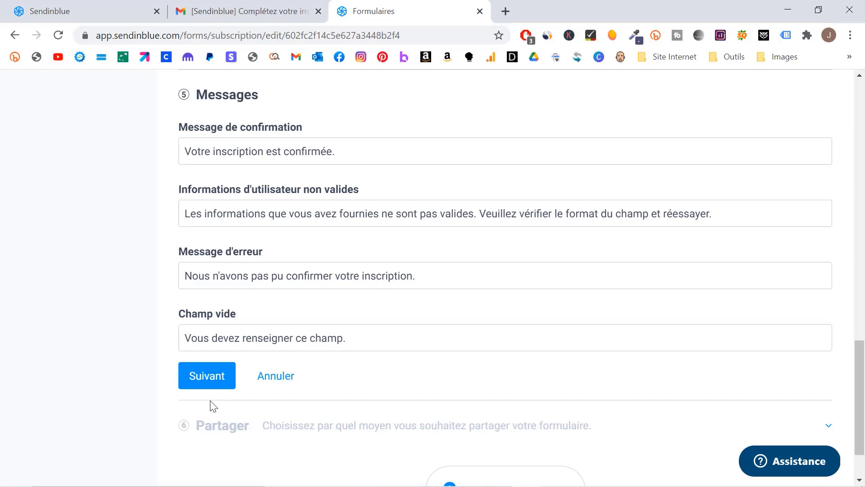
Step: Leave the Messages texts unchanged and continue to the Partager step
left_click(219, 374)
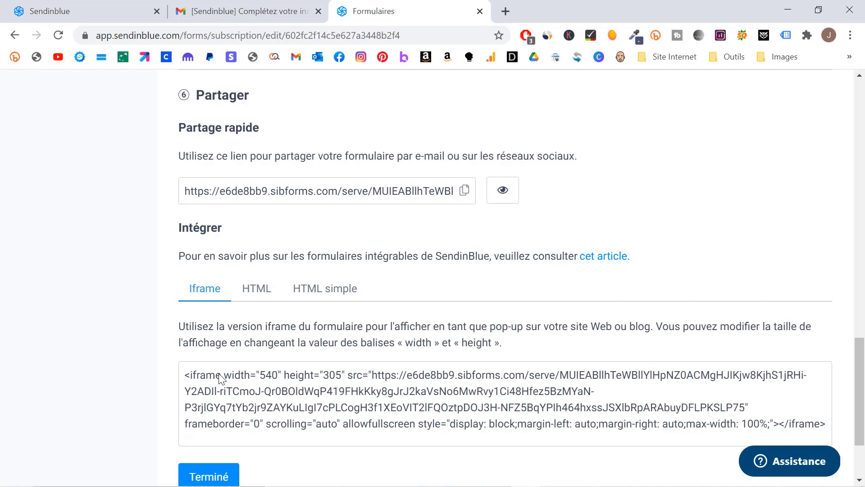
Step: Display the form's HTML embed code, starting with the 'Begin Sendinblue Form' comment
left_click(256, 291)
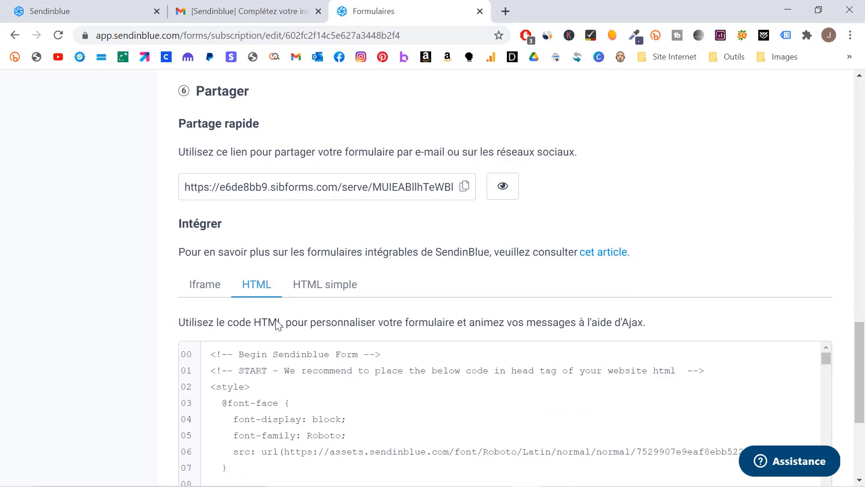
scroll(275, 319, "down", 3)
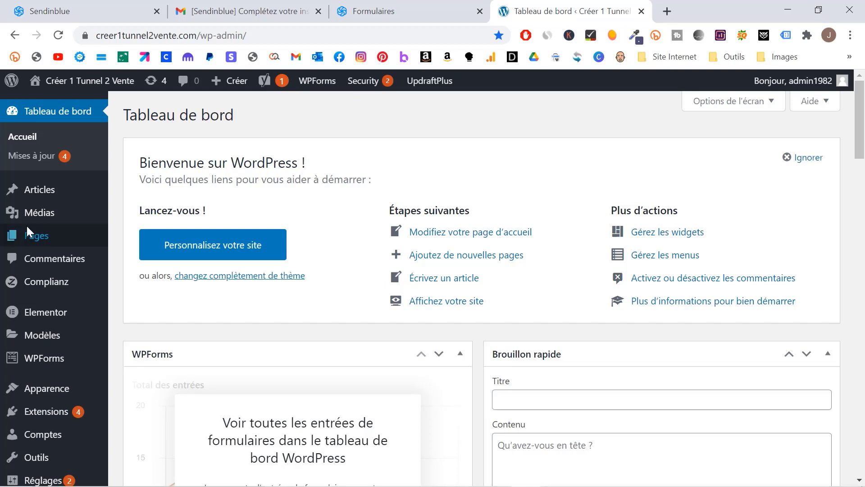
Step: From Apparence > Header Footer & Blocks, open the Footer template with Elementor
mouse_move(27, 229)
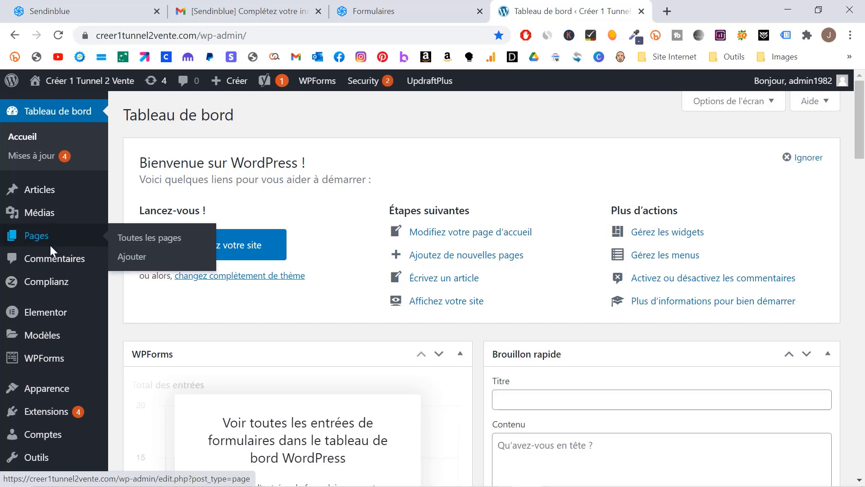
mouse_move(66, 395)
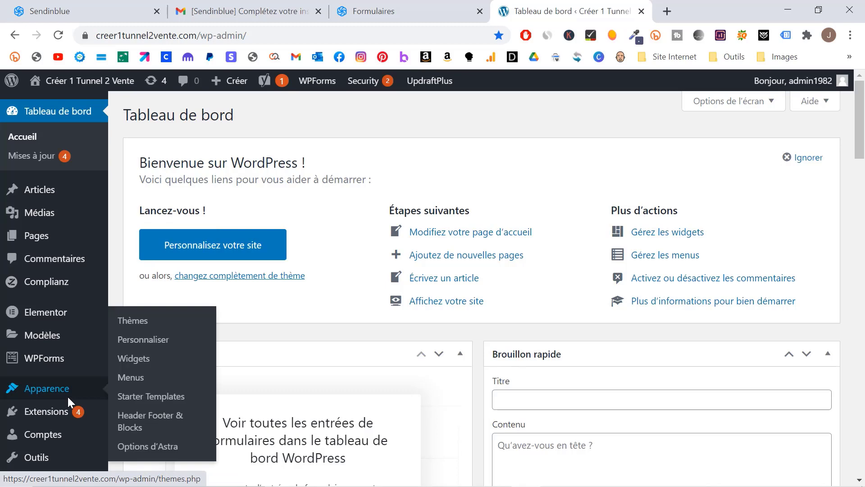
left_click(141, 420)
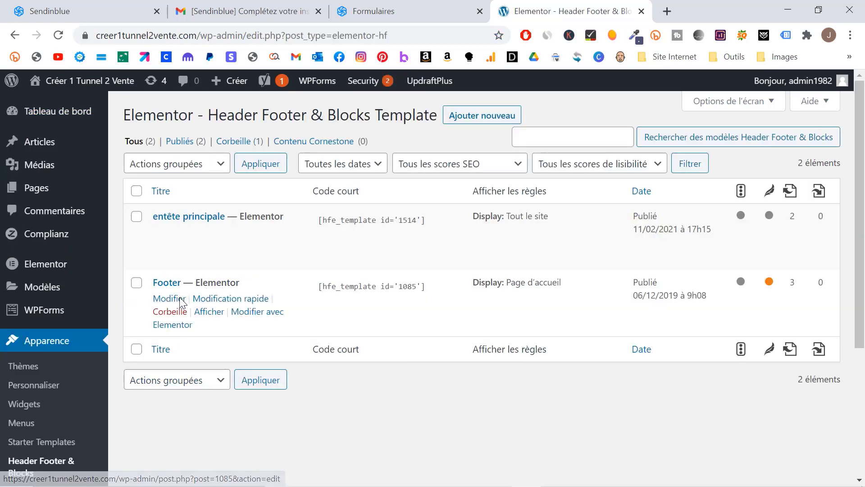
left_click(253, 315)
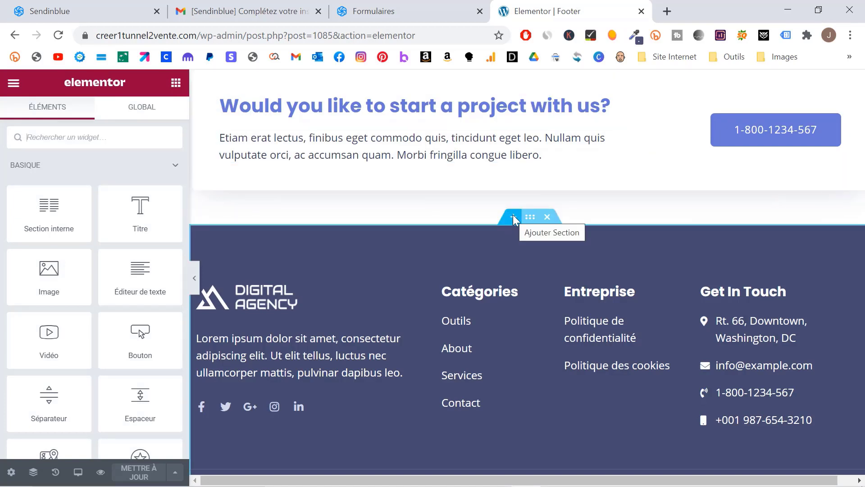
Step: Insert a new two-column section above the existing footer
left_click(514, 217)
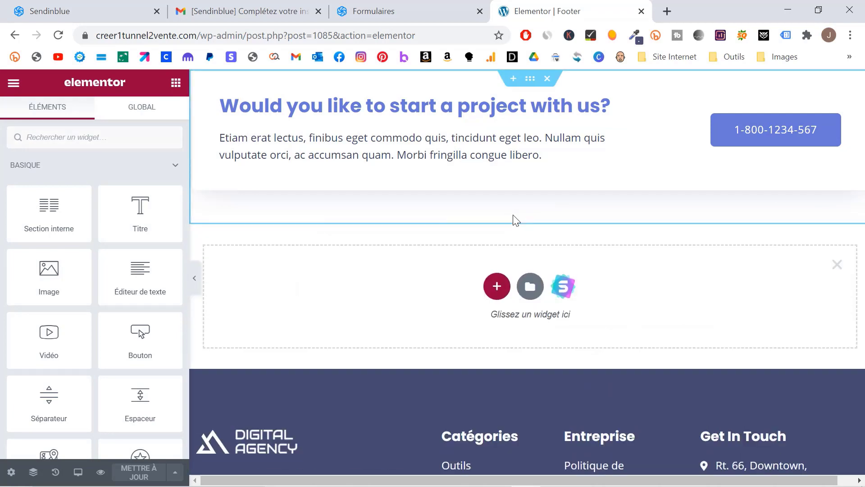
left_click(498, 286)
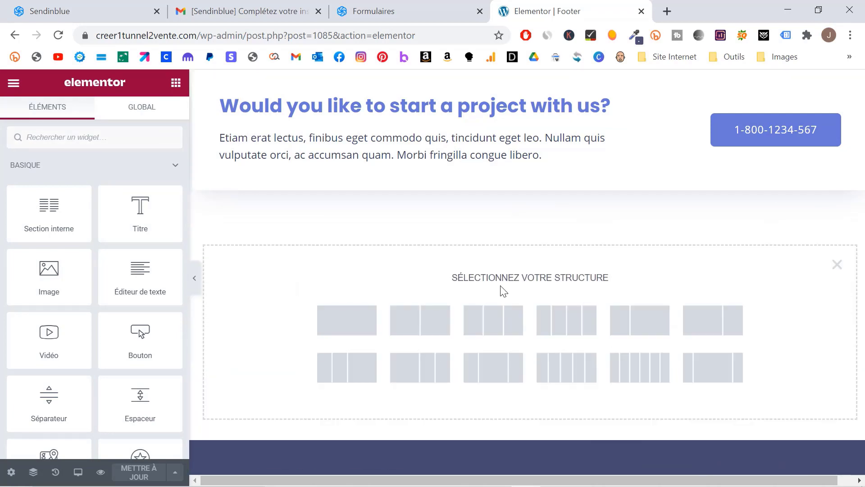
left_click(418, 321)
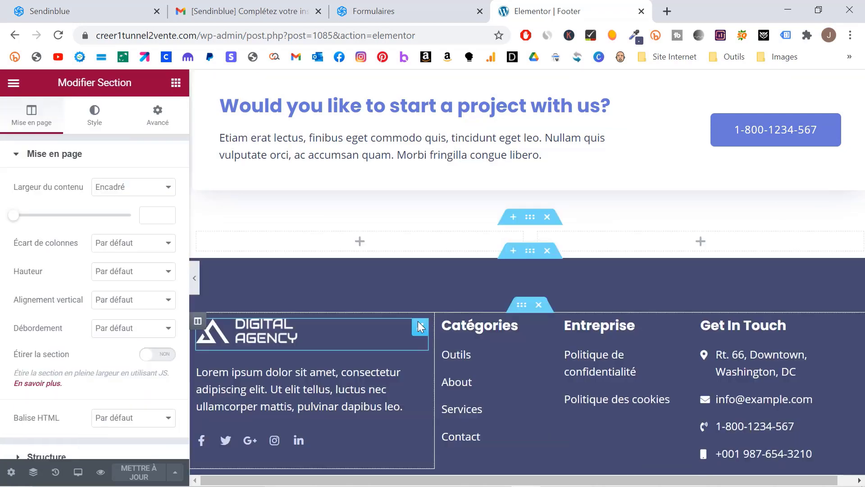
Step: Add two Titre headings to the left column and make the second one H4
left_click(181, 78)
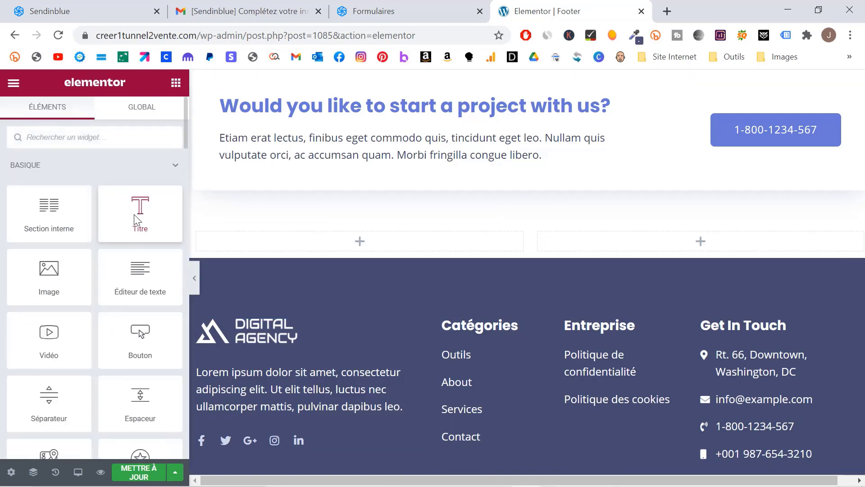
left_click_drag(134, 215, 387, 250)
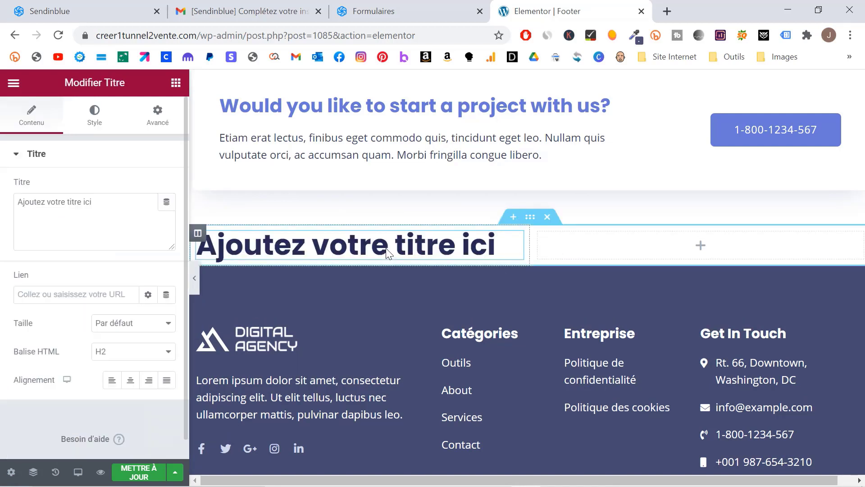
left_click(176, 84)
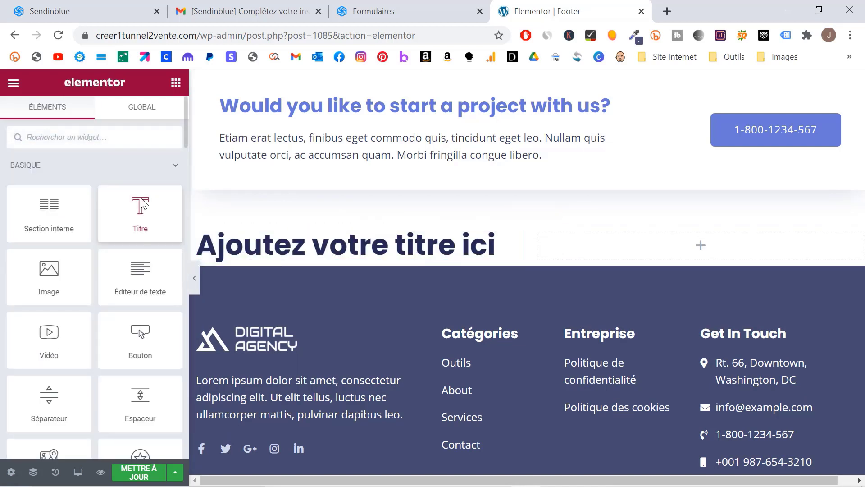
left_click_drag(138, 216, 307, 265)
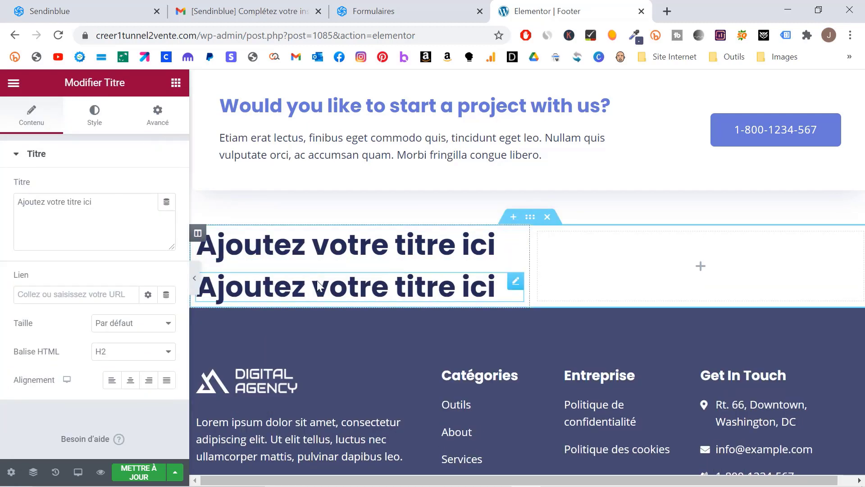
left_click(324, 296)
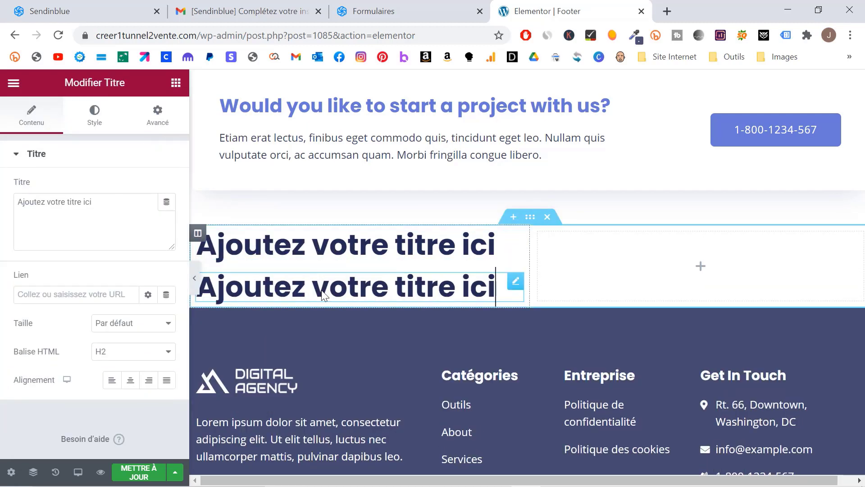
left_click(168, 354)
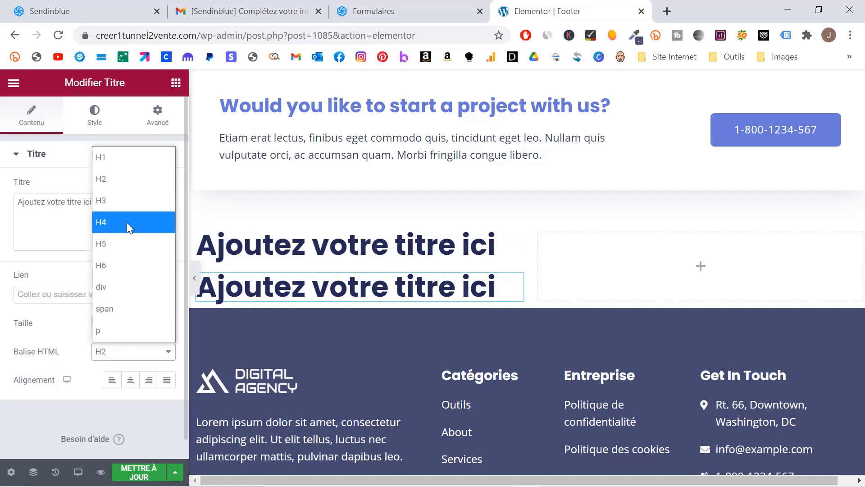
left_click(126, 222)
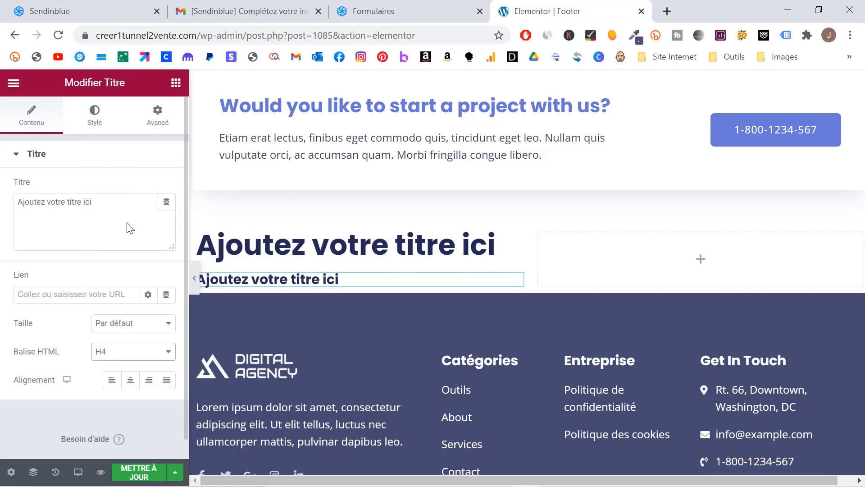
Step: Add an Image widget below the headings and an HTML widget in the right column
left_click(329, 245)
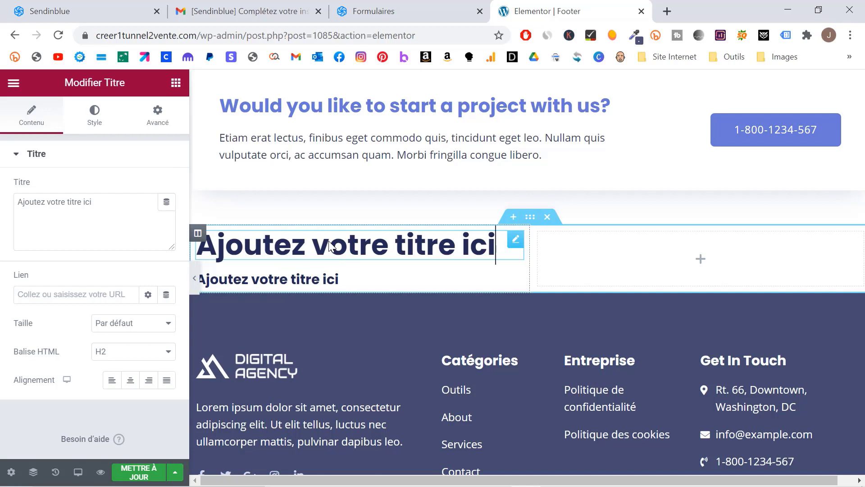
left_click(172, 84)
left_click_drag(48, 275, 313, 291)
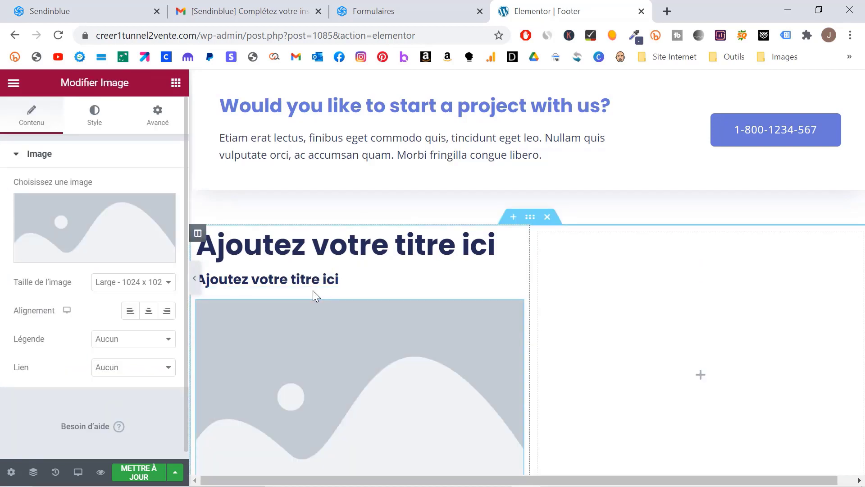
left_click(176, 84)
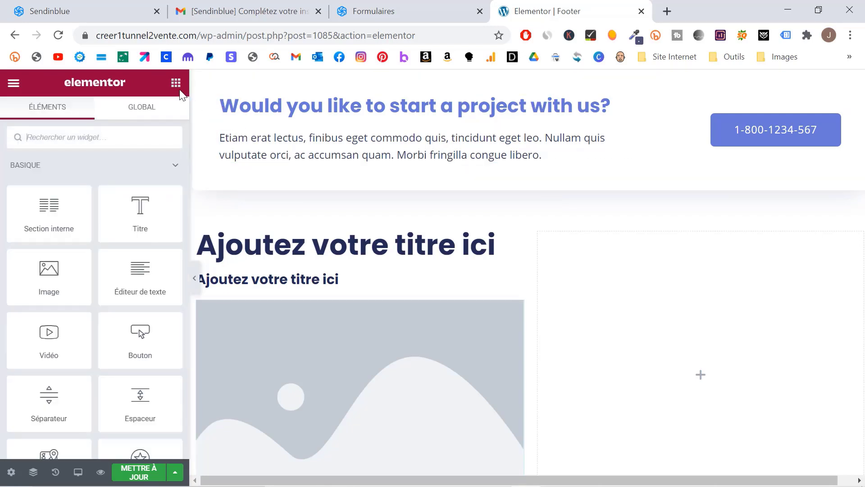
left_click(138, 137)
type("code")
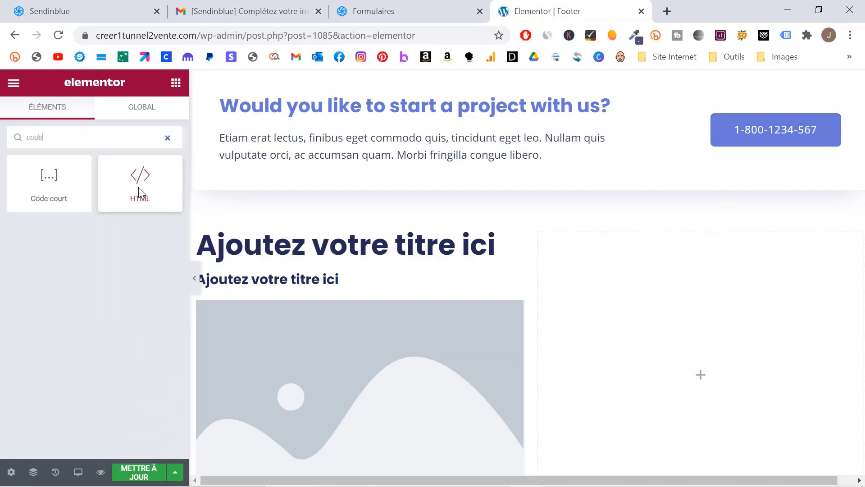
left_click_drag(139, 187, 621, 311)
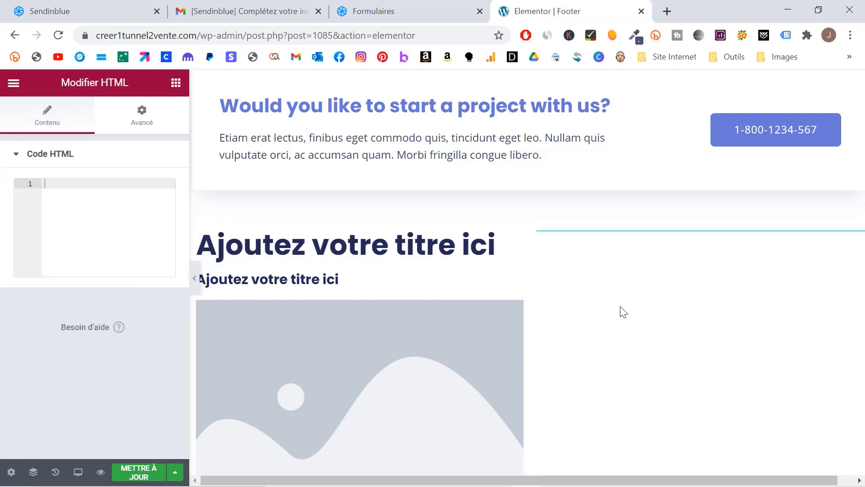
Step: Set the main heading to 'Inscrivez-vous à notre newsletter !' and the H4 subtitle to the weekly-tips text
triple_click(344, 248)
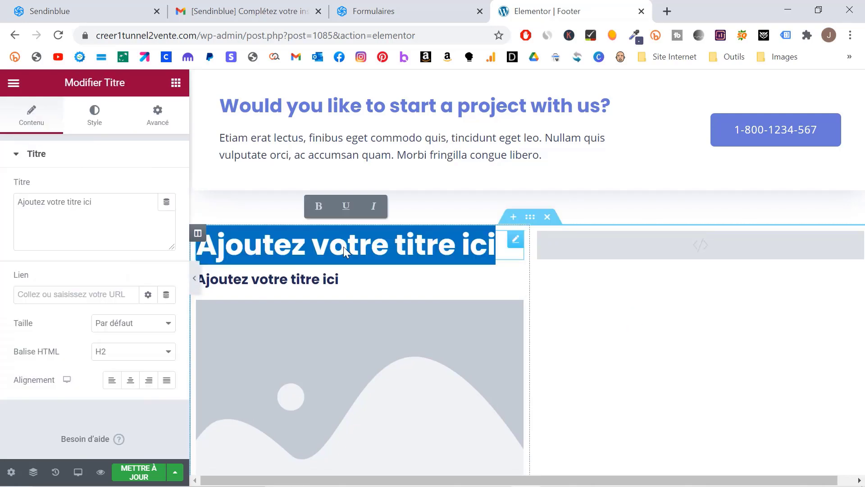
type("Inscrivez-vous à notre newsletter !")
left_click(311, 310)
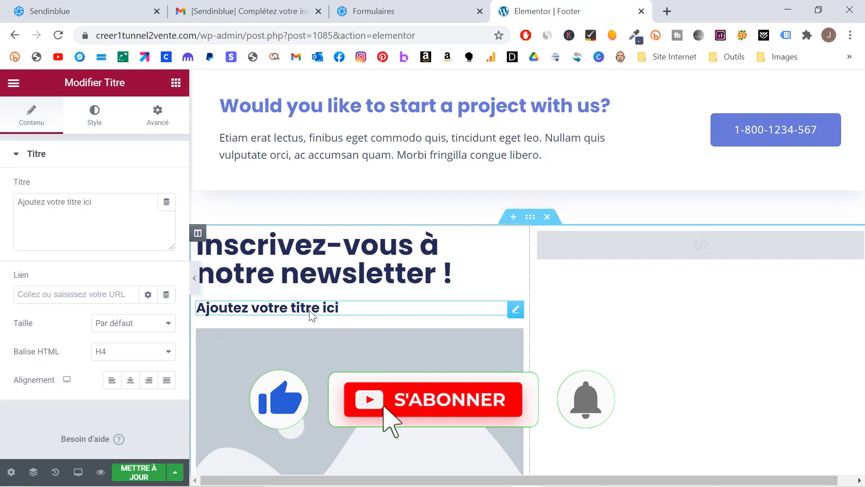
type("Recevez chaque semaine des conseils, tutos et des offres exclusives sur les tunnels de vente")
left_click(501, 288)
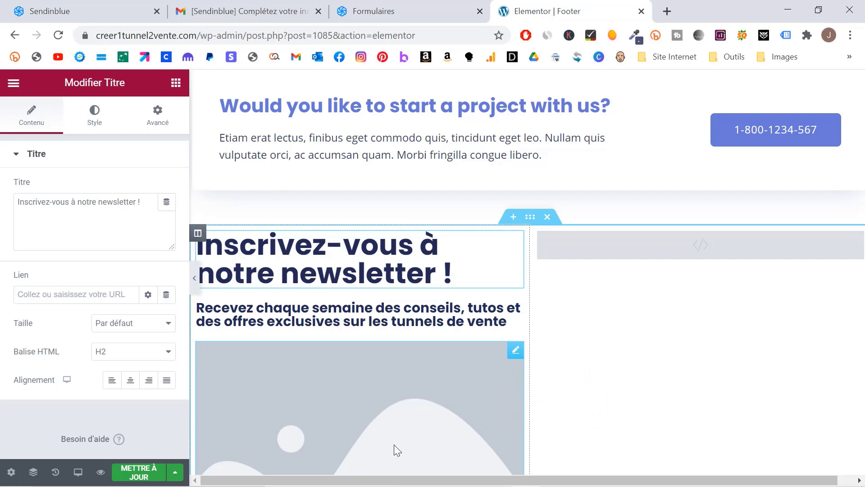
left_click(394, 444)
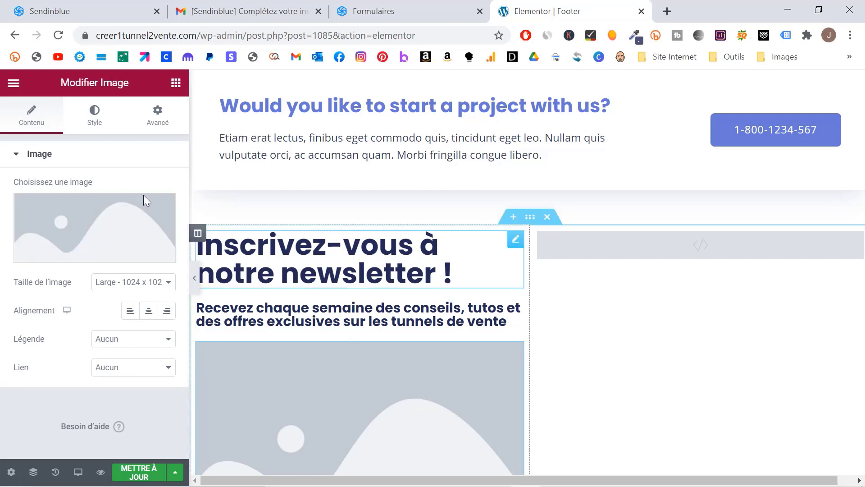
Step: Insert newsletter.jpg into the Image widget, then return to the Sendinblue embed code
left_click(85, 223)
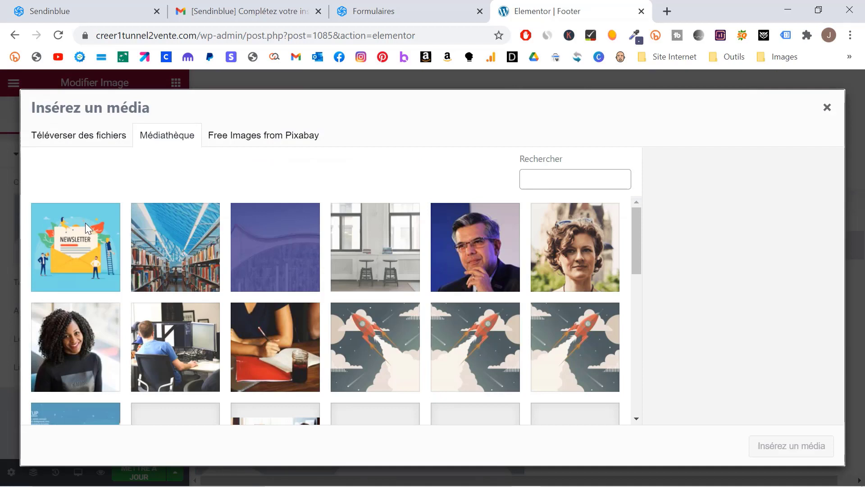
left_click(98, 244)
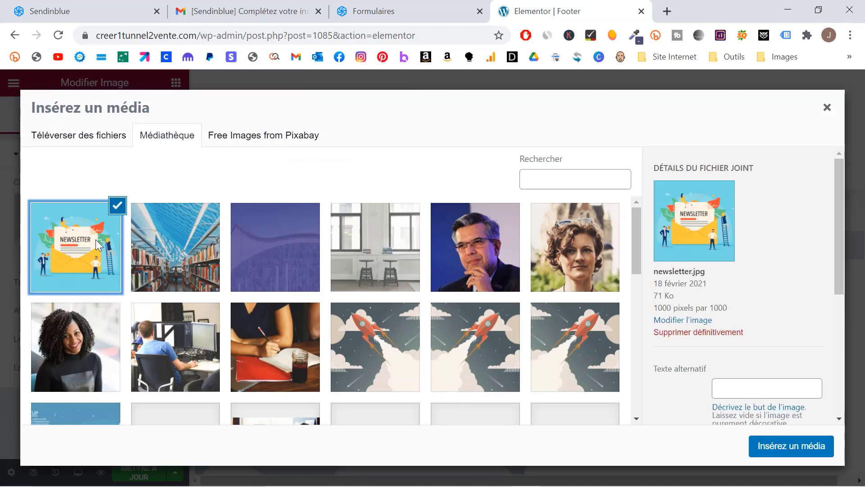
left_click(786, 444)
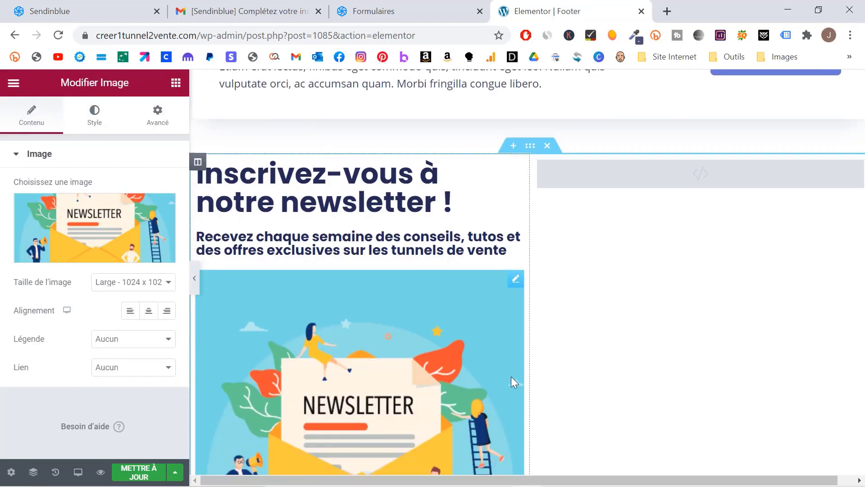
scroll(511, 377, "up", 2)
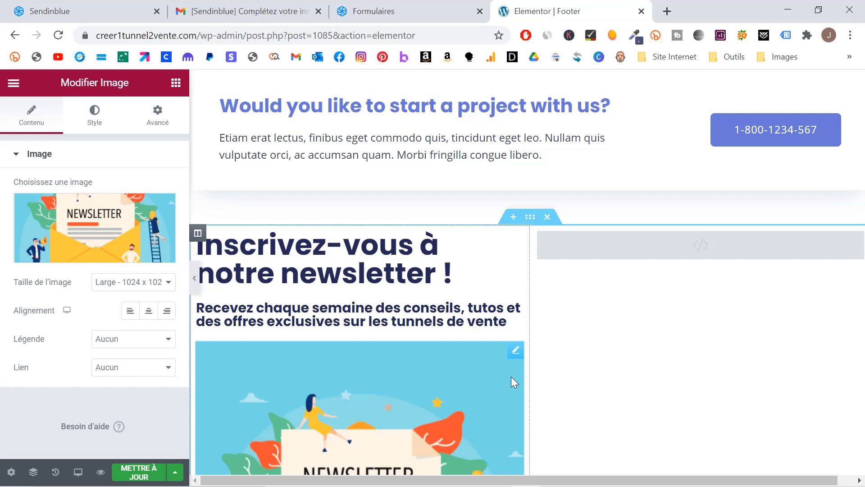
key("ctrl+shift+Tab")
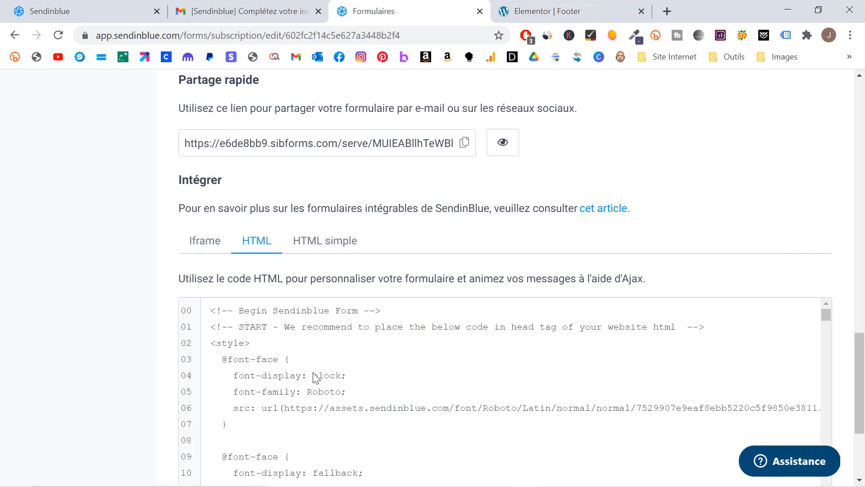
Step: Copy the Sendinblue form's full HTML embed code and return to the Elementor Footer editor
left_click(314, 377)
key("ctrl+c")
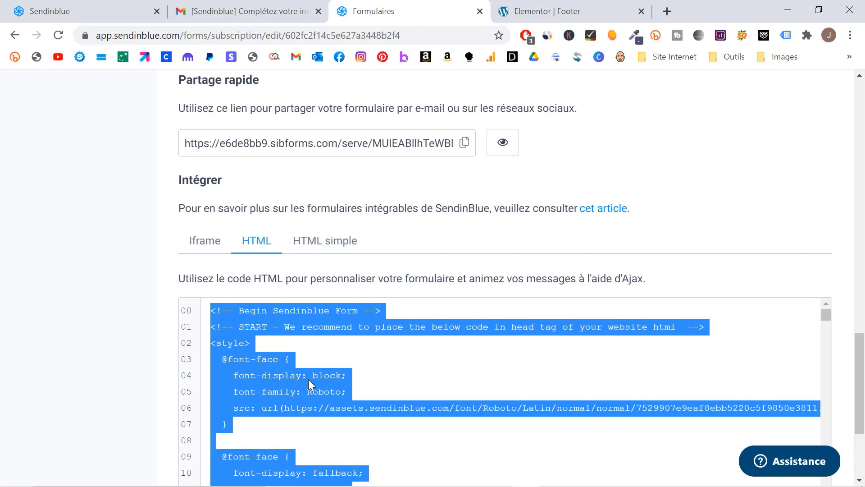
right_click(309, 383)
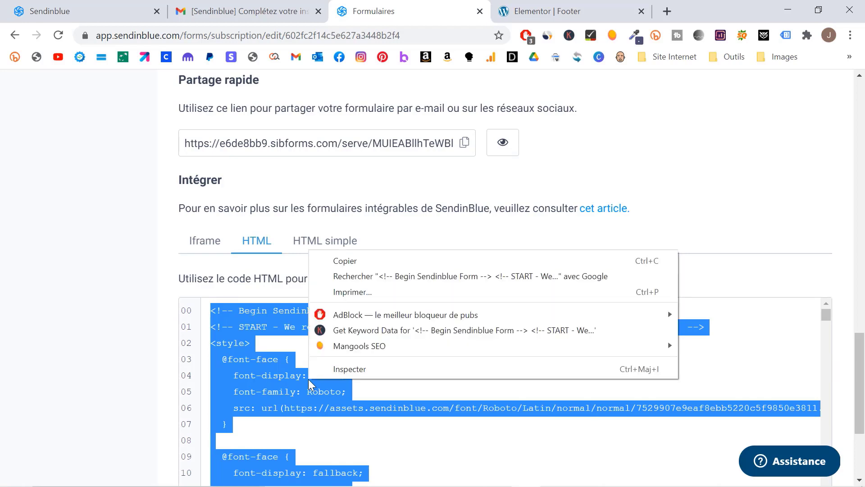
left_click(344, 261)
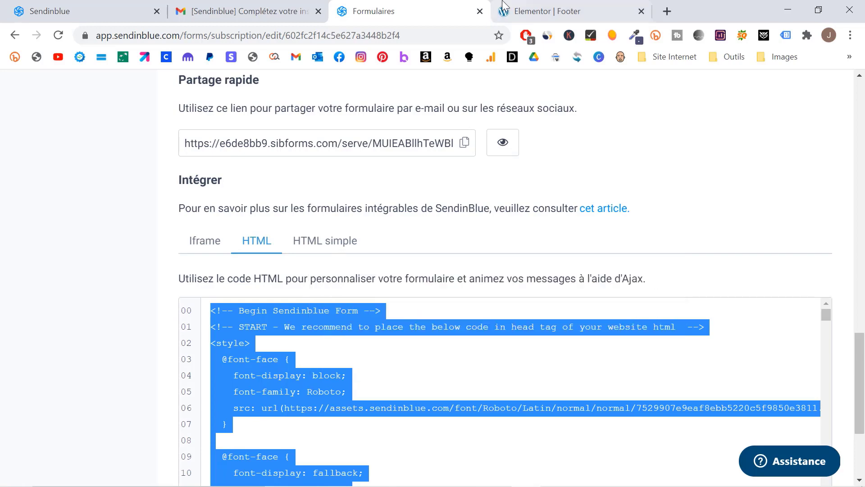
left_click(508, 6)
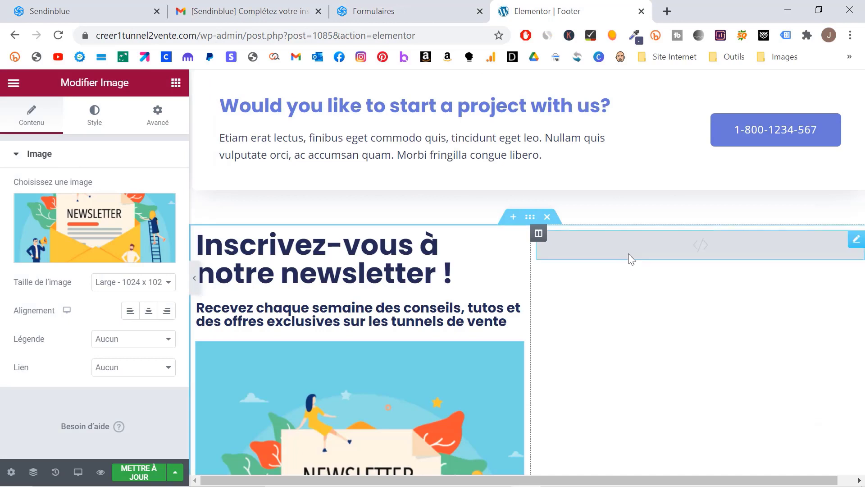
Step: Paste the Sendinblue code into the right-column HTML widget and save with METTRE À JOUR
left_click(625, 248)
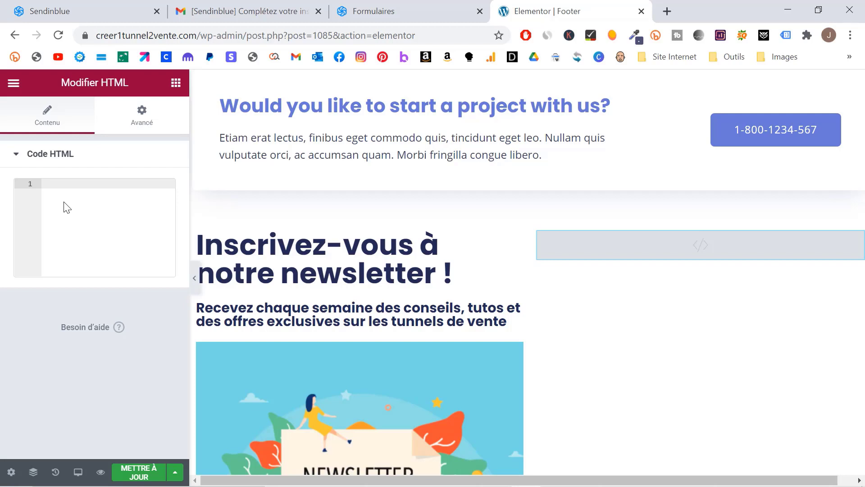
right_click(67, 208)
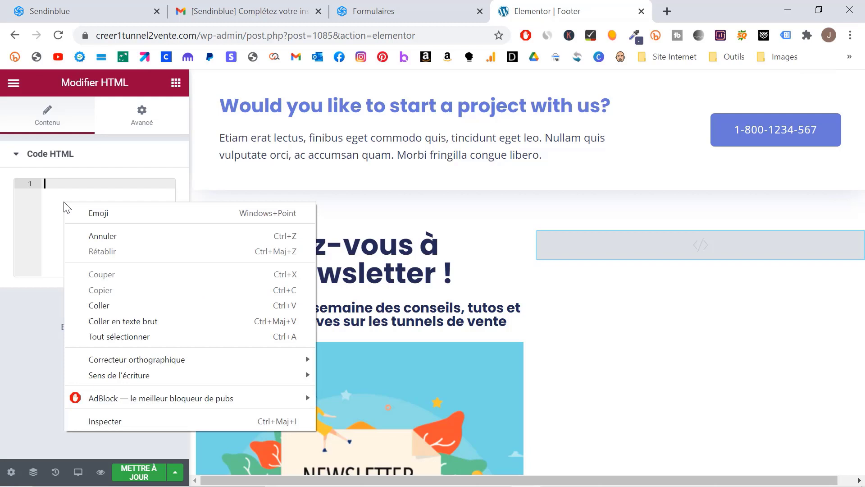
left_click(101, 306)
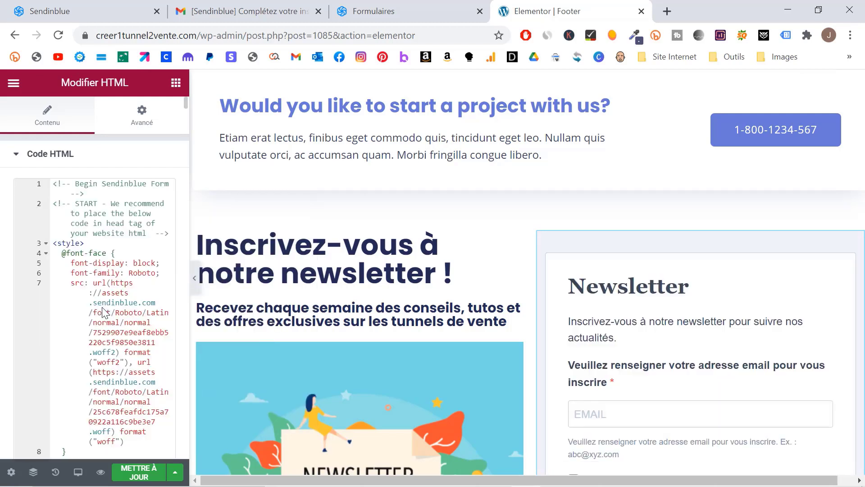
scroll(774, 311, "down", 2)
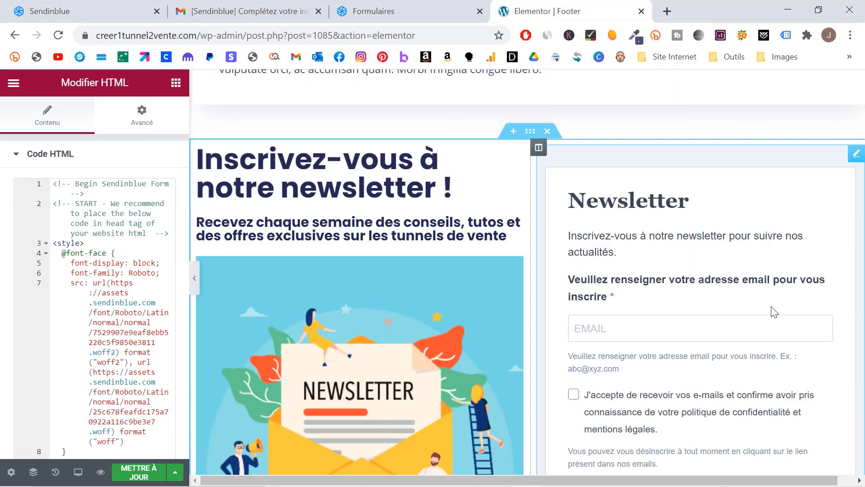
scroll(775, 311, "down", 4)
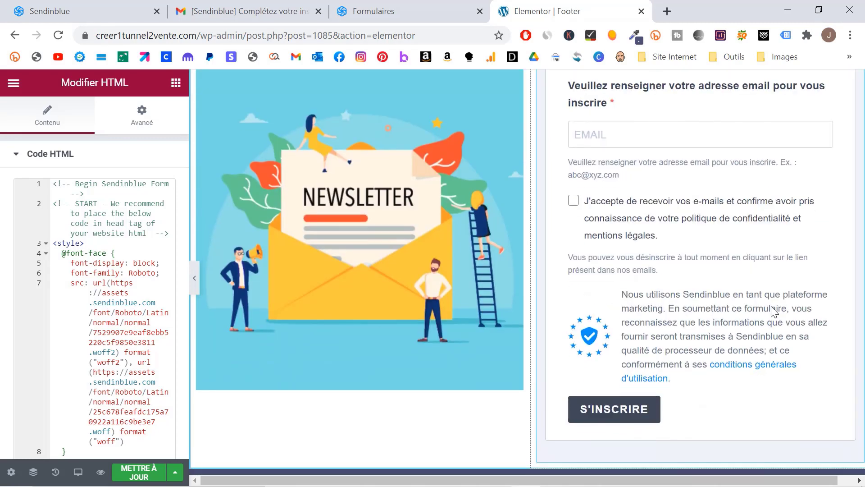
scroll(773, 310, "up", 5)
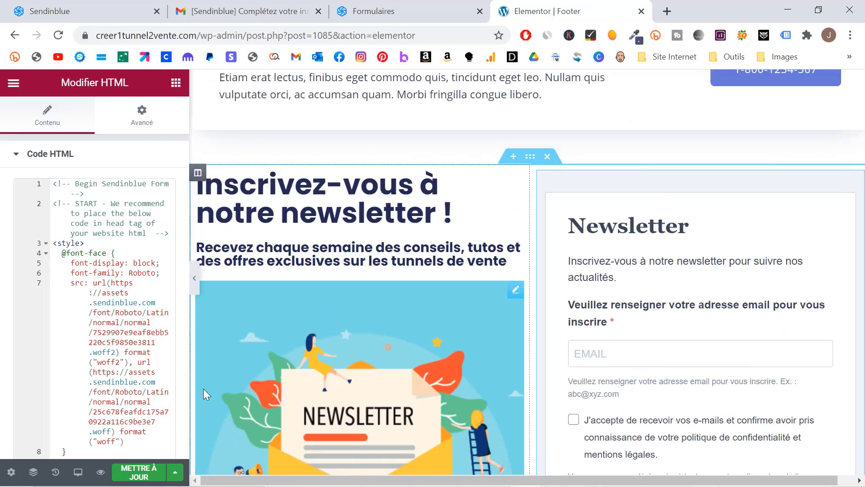
left_click(140, 474)
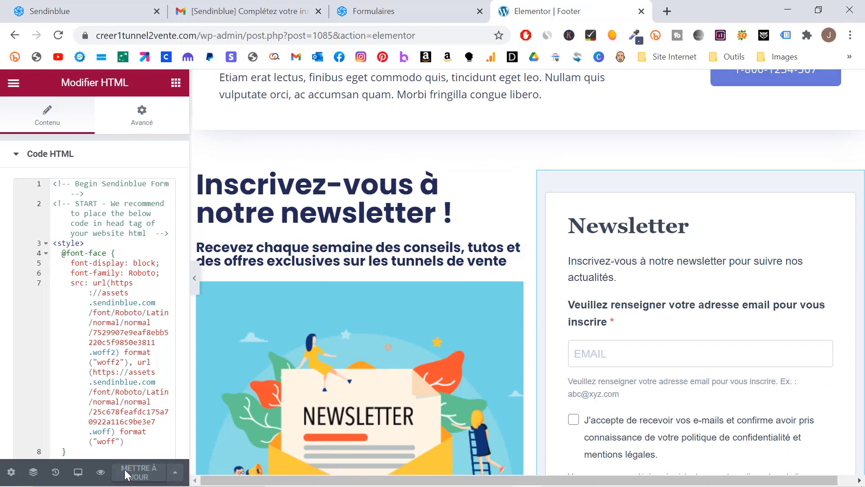
Step: Preview the saved footer in a new tab and scroll through the newsletter section
left_click(102, 473)
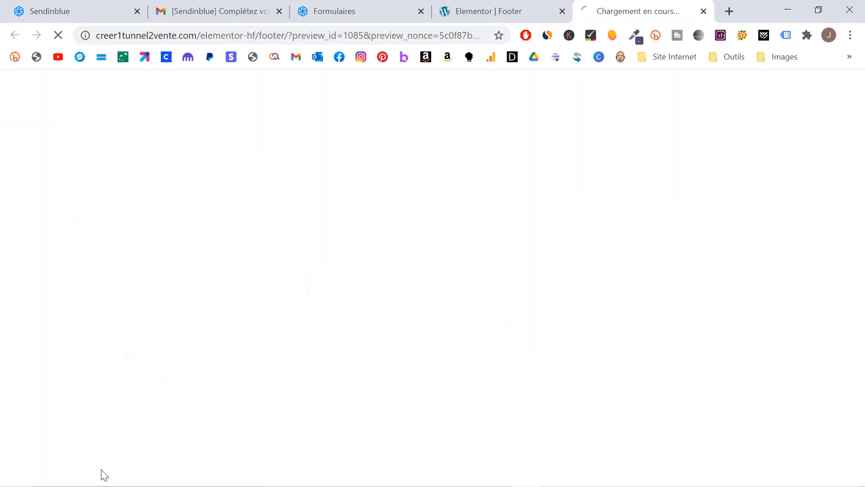
scroll(292, 270, "down", 5)
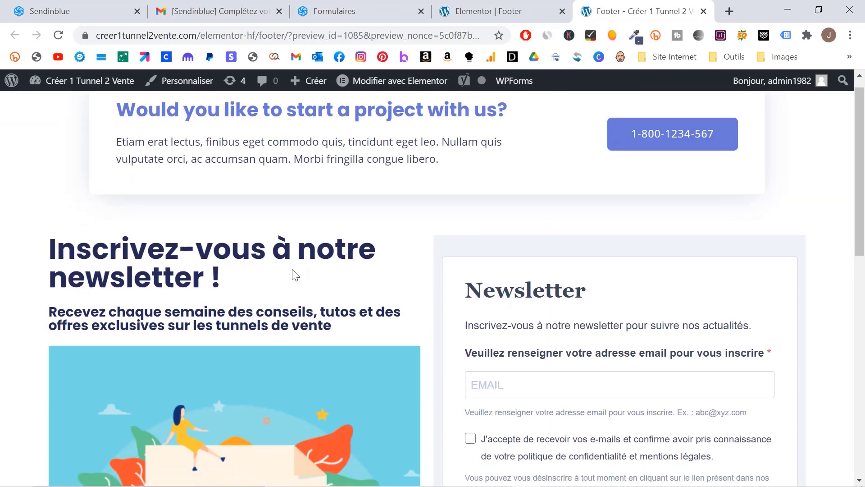
scroll(292, 269, "down", 2)
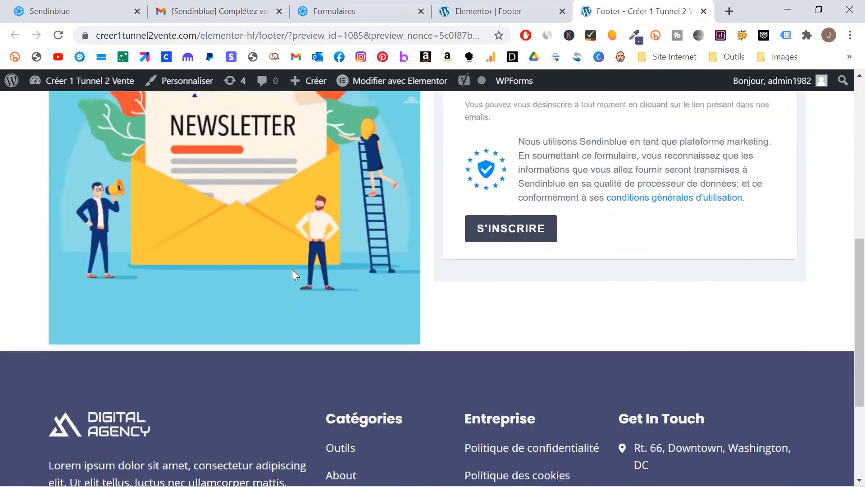
scroll(292, 269, "up", 8)
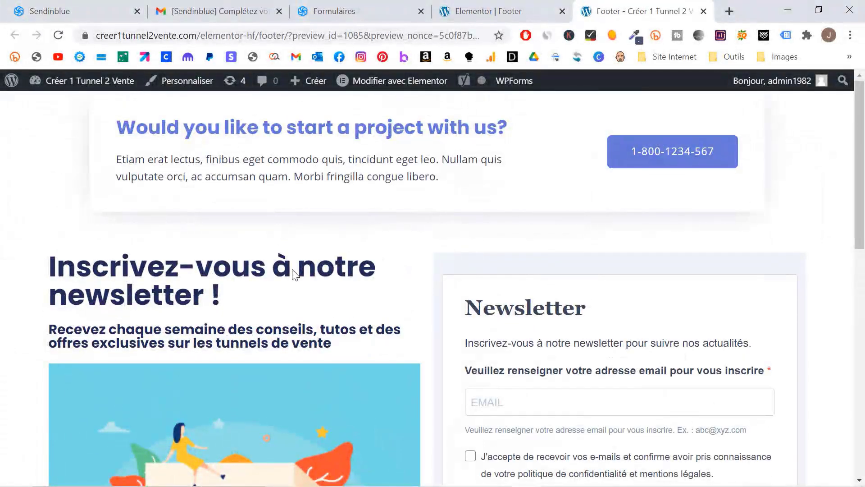
Step: Open the live home page in a new tab and check the newsletter footer with its signup form
left_click(729, 10)
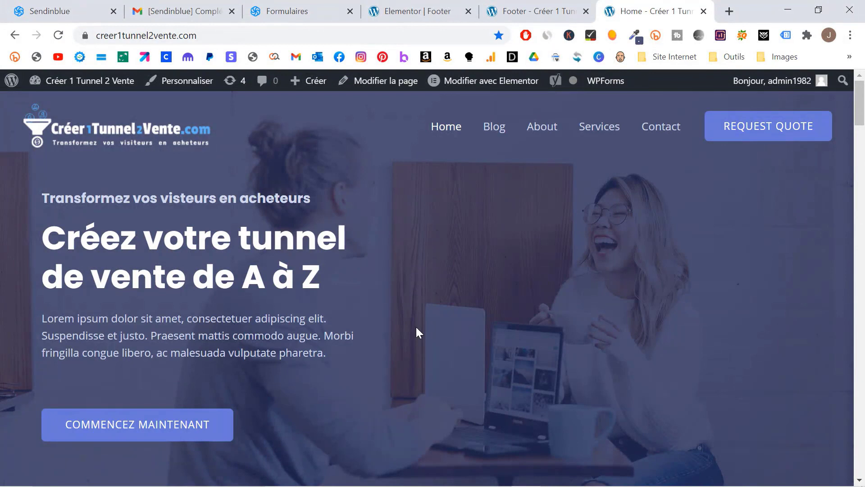
scroll(416, 332, "down", 15)
scroll(417, 332, "down", 15)
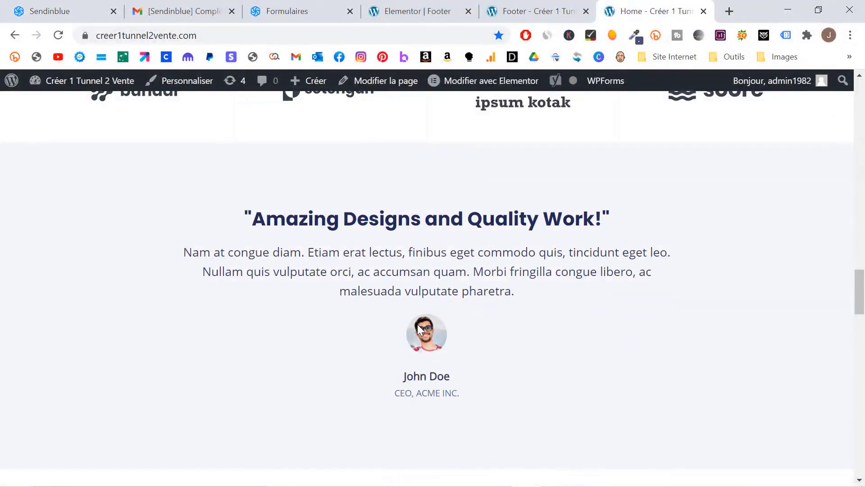
scroll(417, 323, "down", 10)
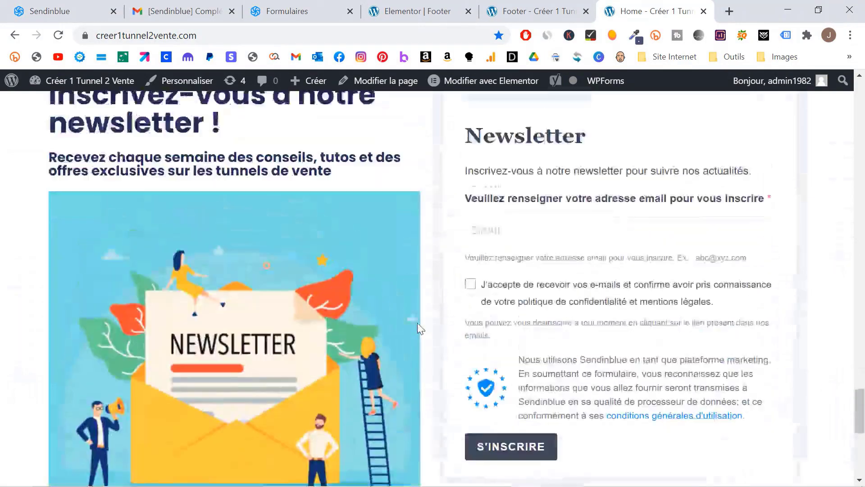
scroll(417, 329, "up", 1)
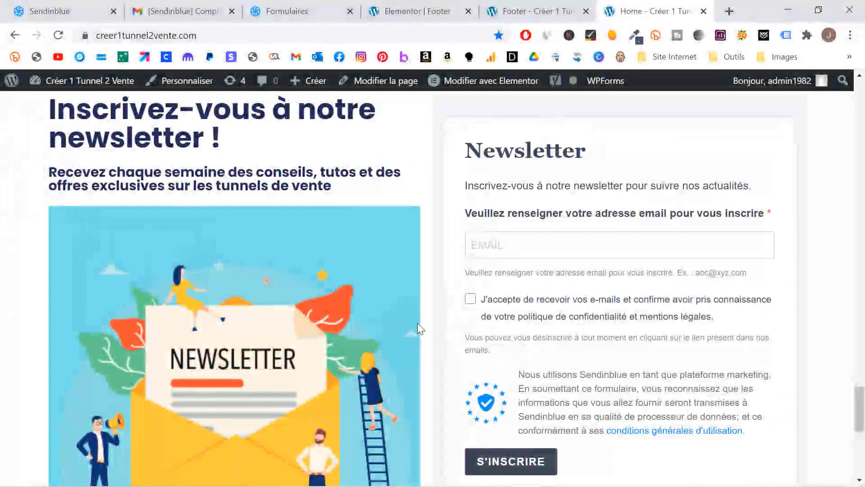
key("Home")
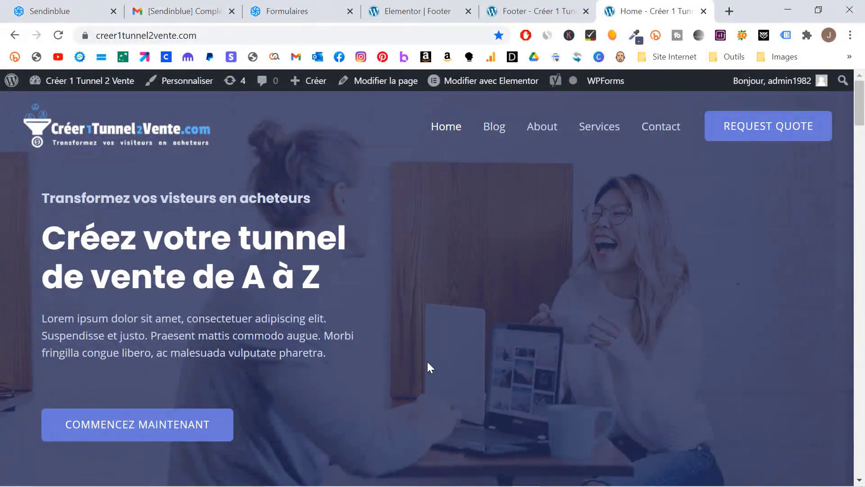
scroll(431, 367, "down", 20)
scroll(428, 363, "down", 20)
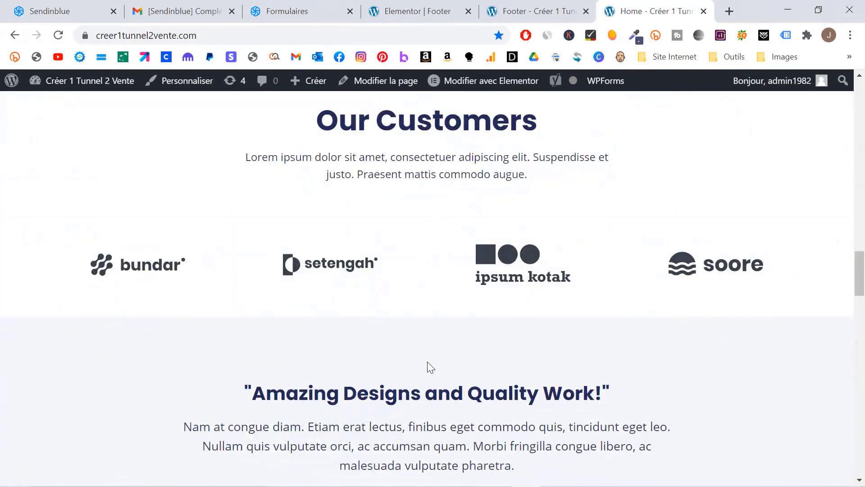
scroll(428, 364, "down", 8)
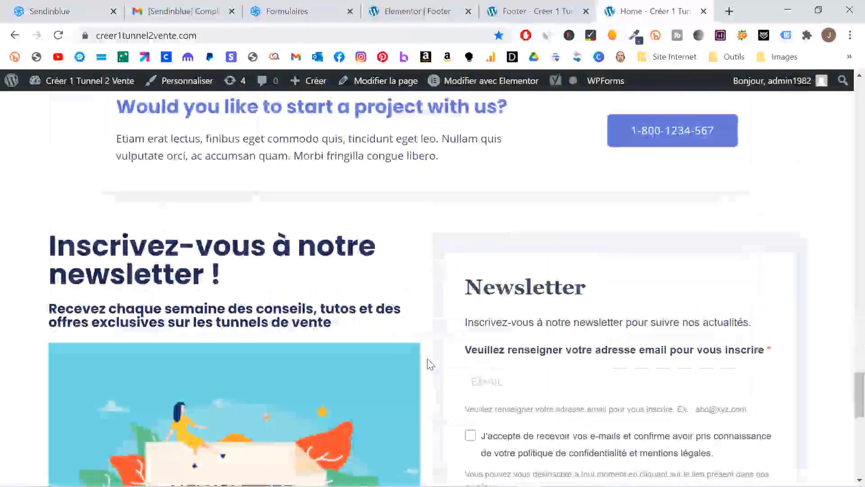